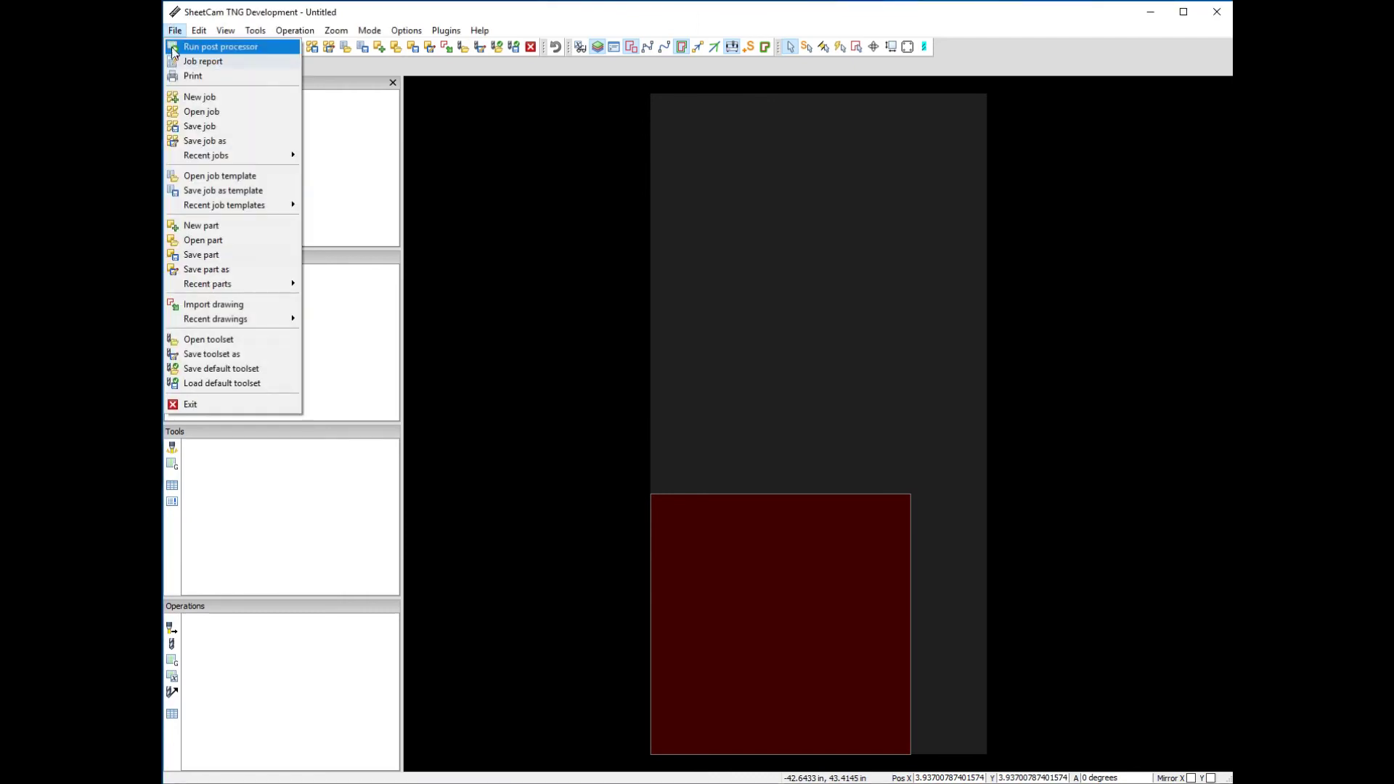
Import ScriberMarkerExample.DXF with inch scaling to show the MARKER and SCRIBER plate.
click(199, 305)
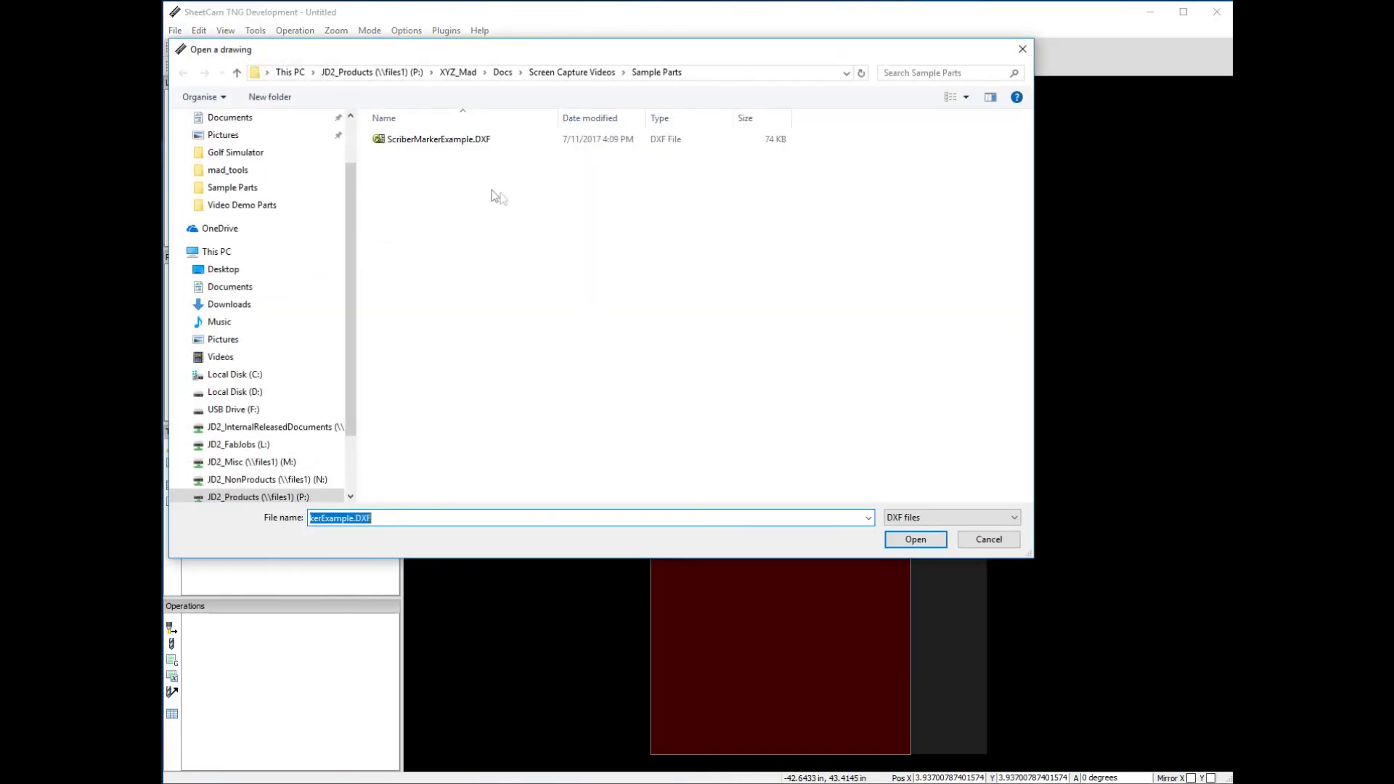
click(421, 141)
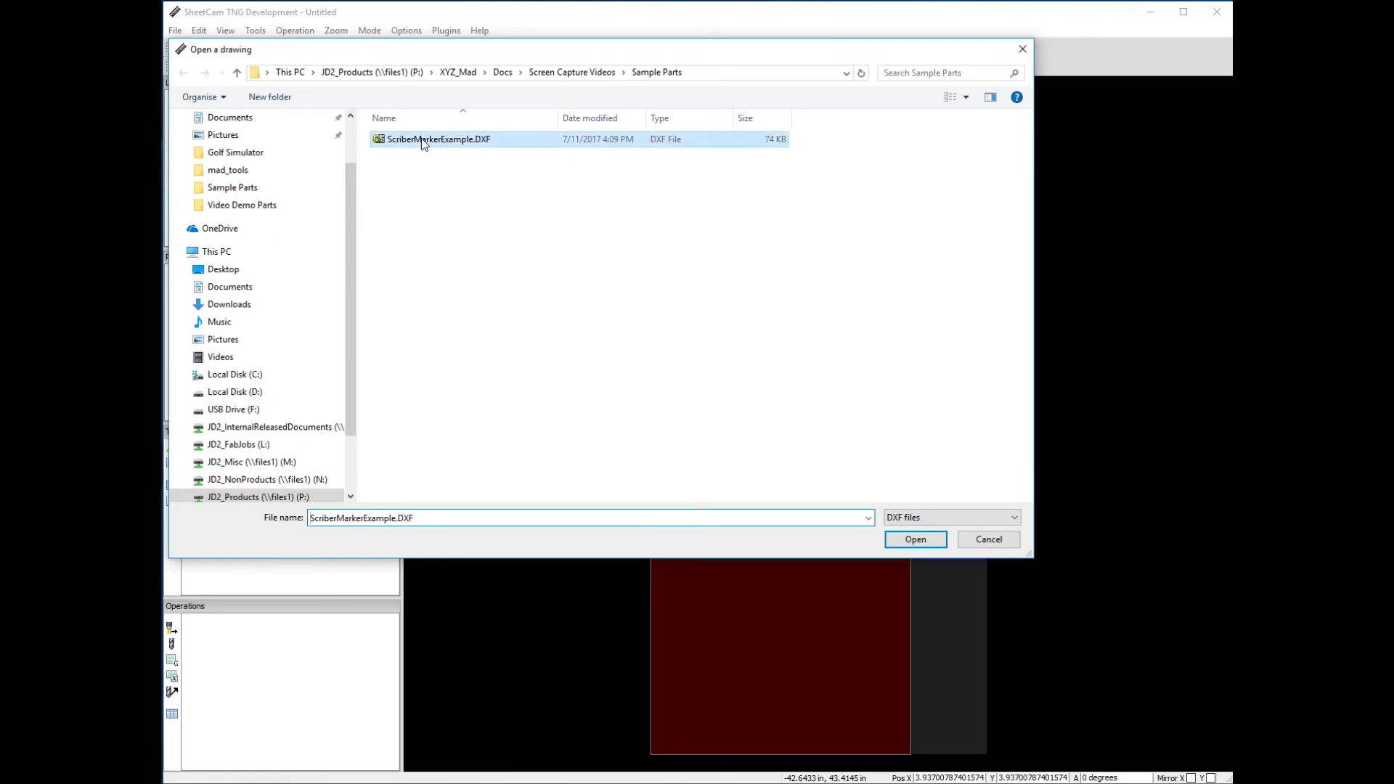
click(916, 540)
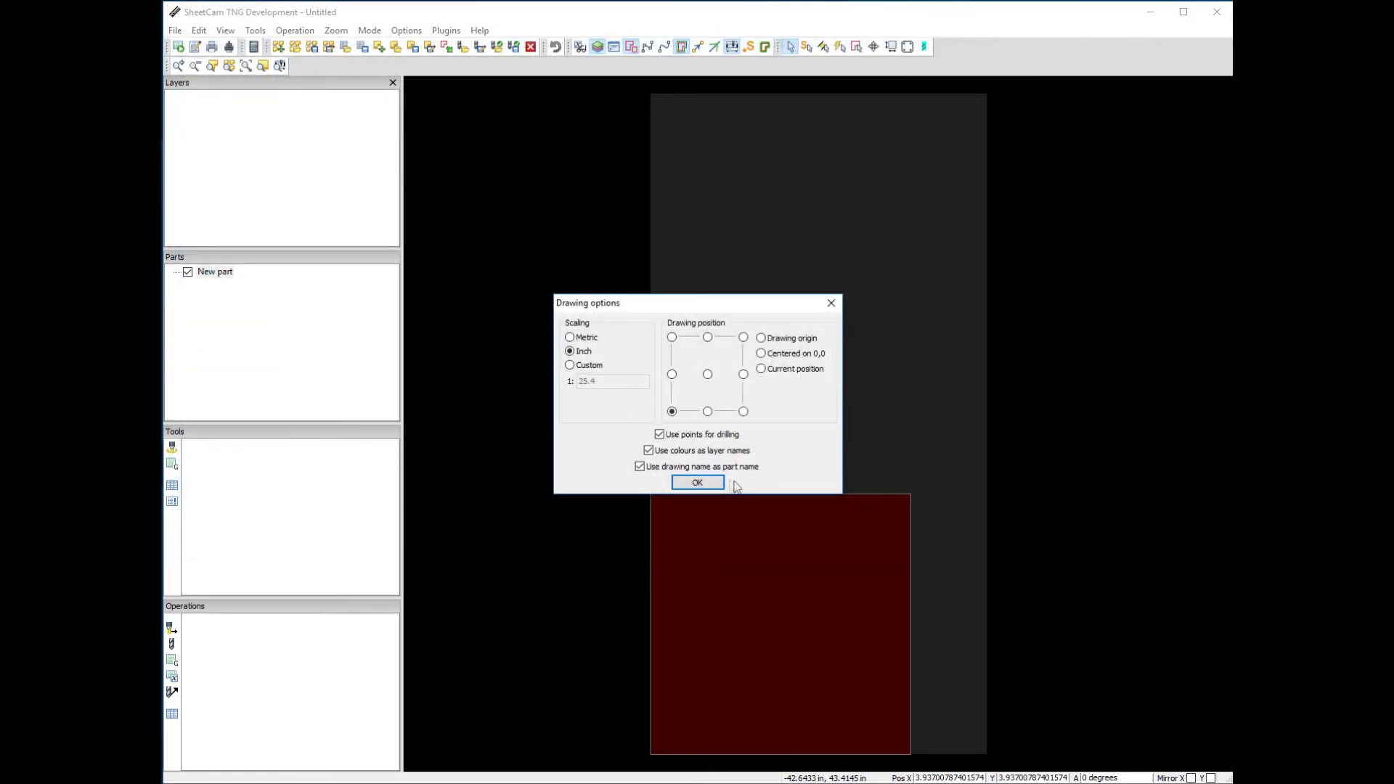
click(690, 483)
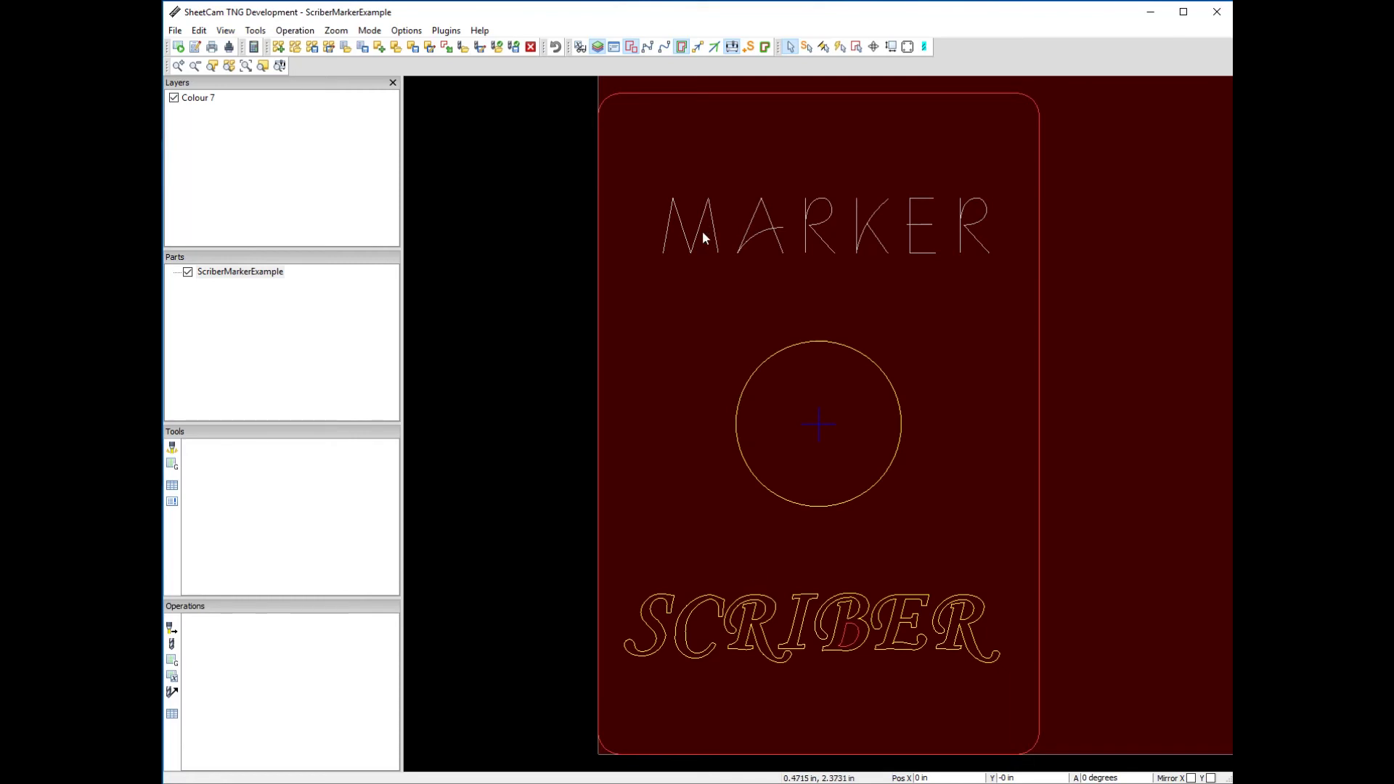
scroll(767, 303, up, 1)
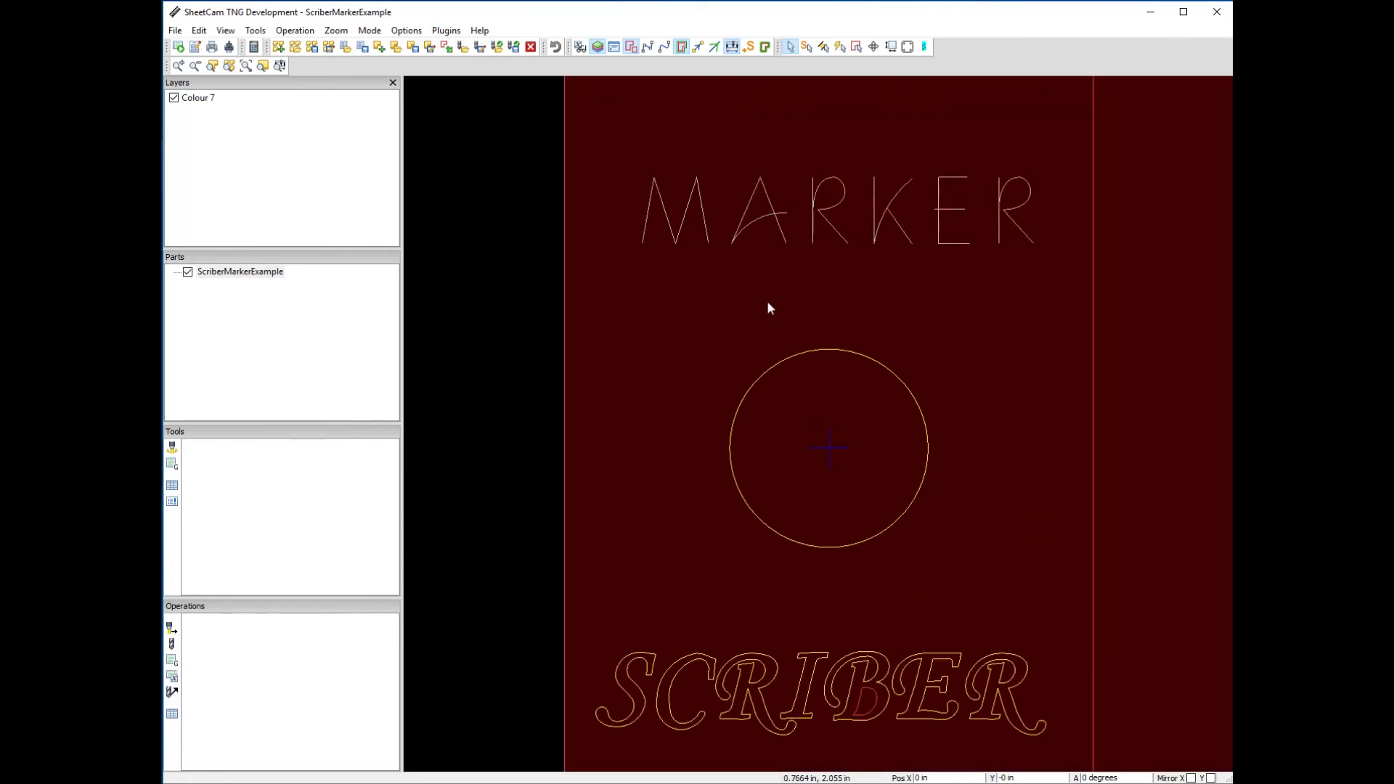
scroll(767, 300, down, 2)
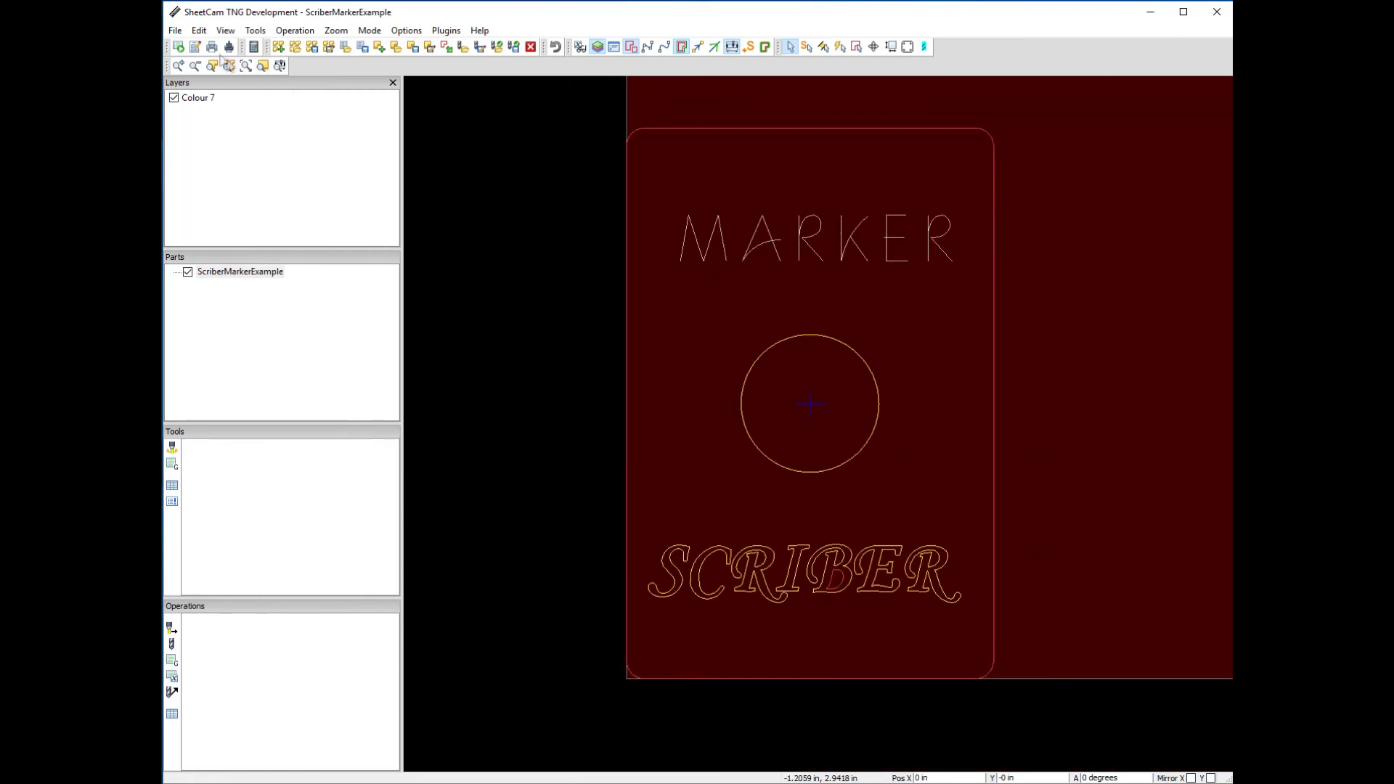
click(175, 31)
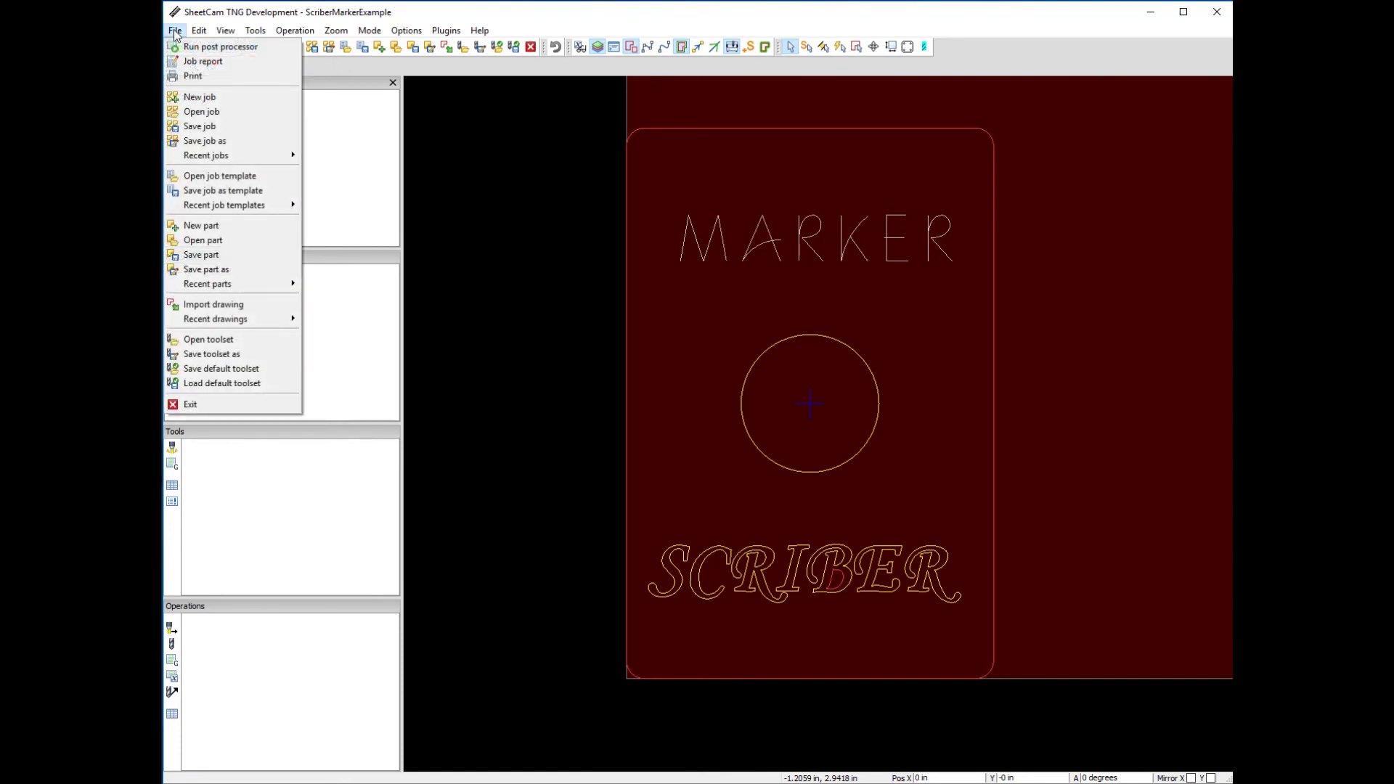
Load the hypertherm_powermax85_45ashielded_ms_in toolset and accept the operations update.
click(210, 341)
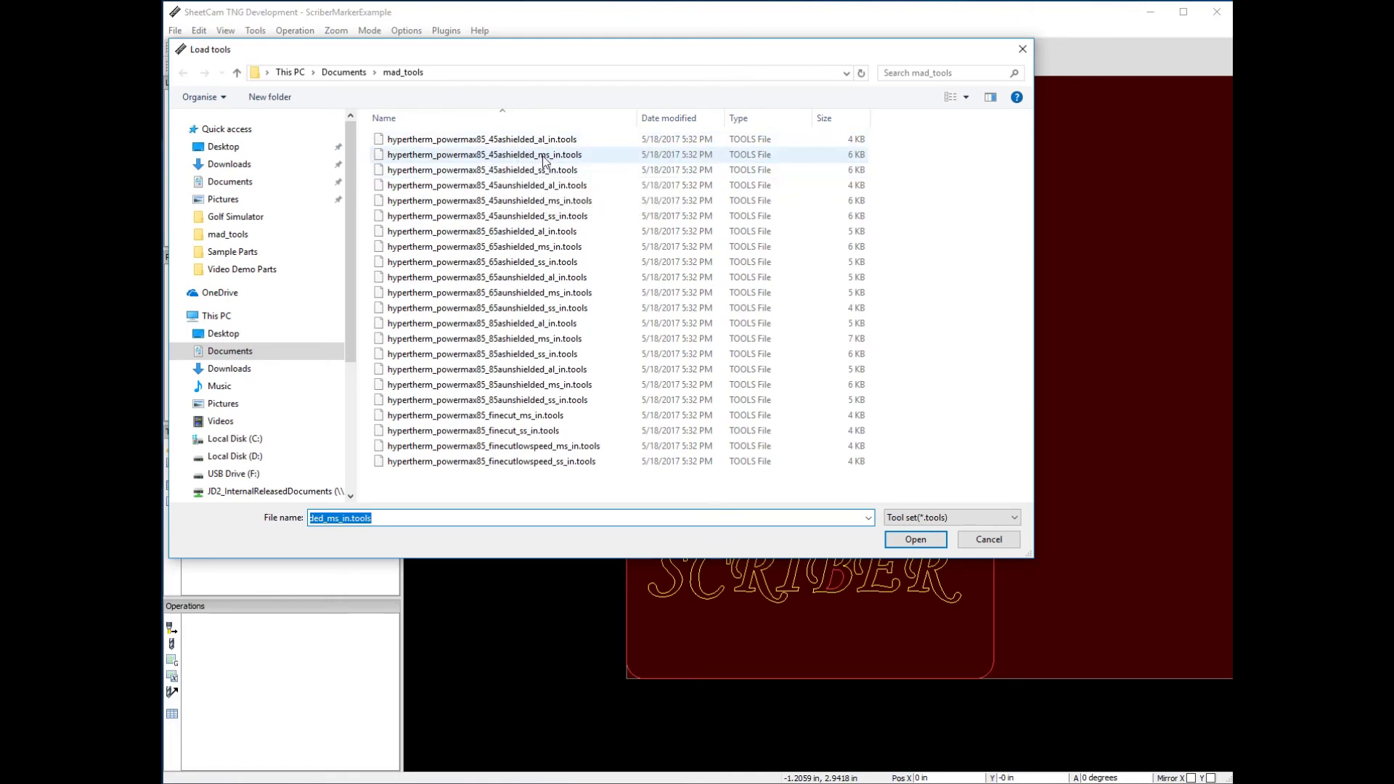
click(569, 160)
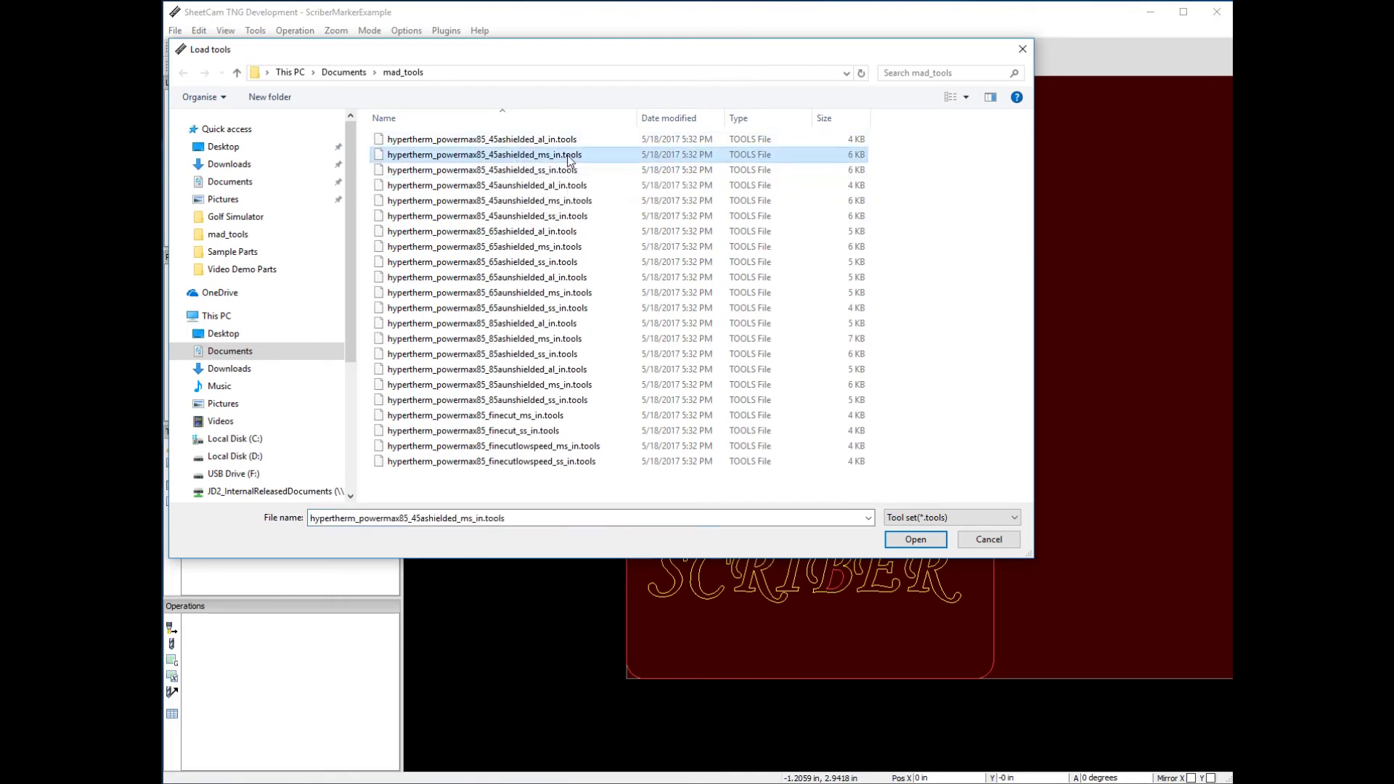
click(909, 539)
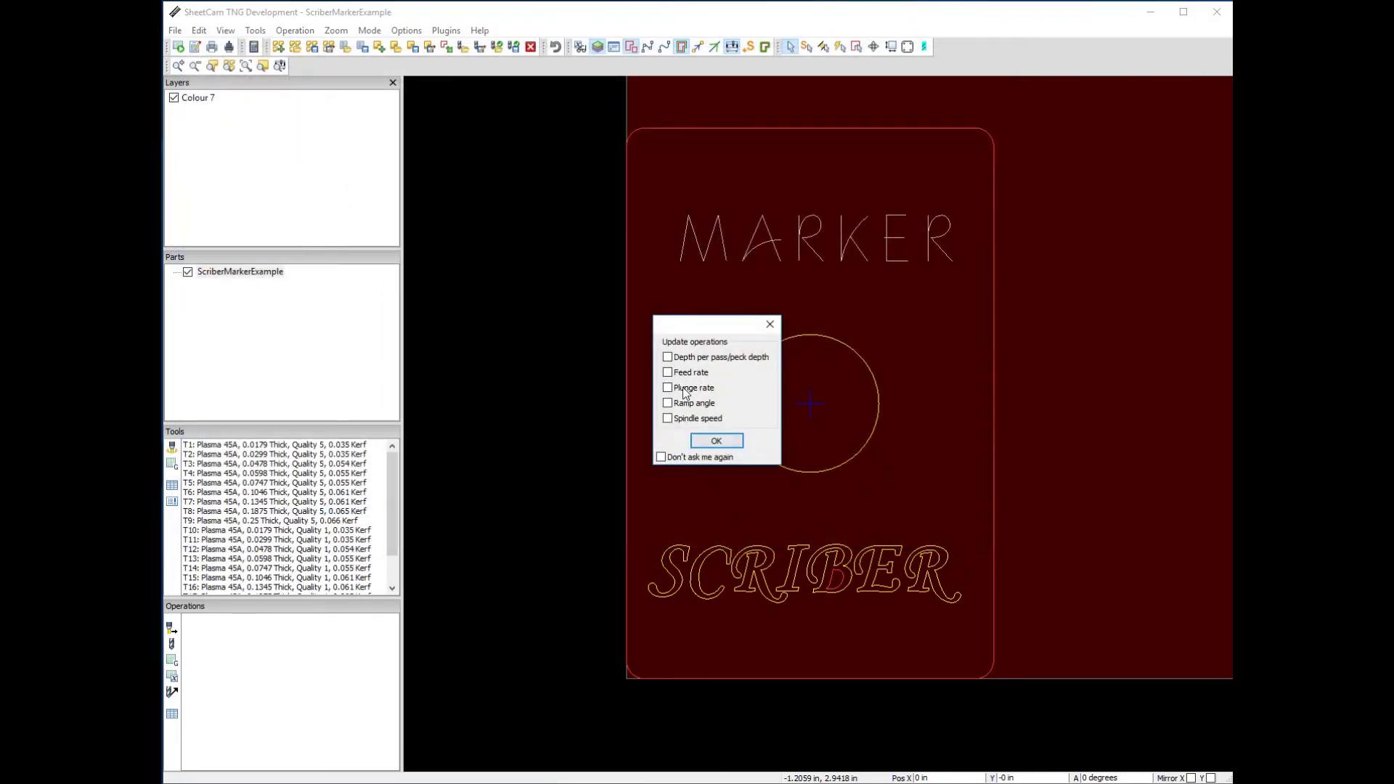
click(716, 441)
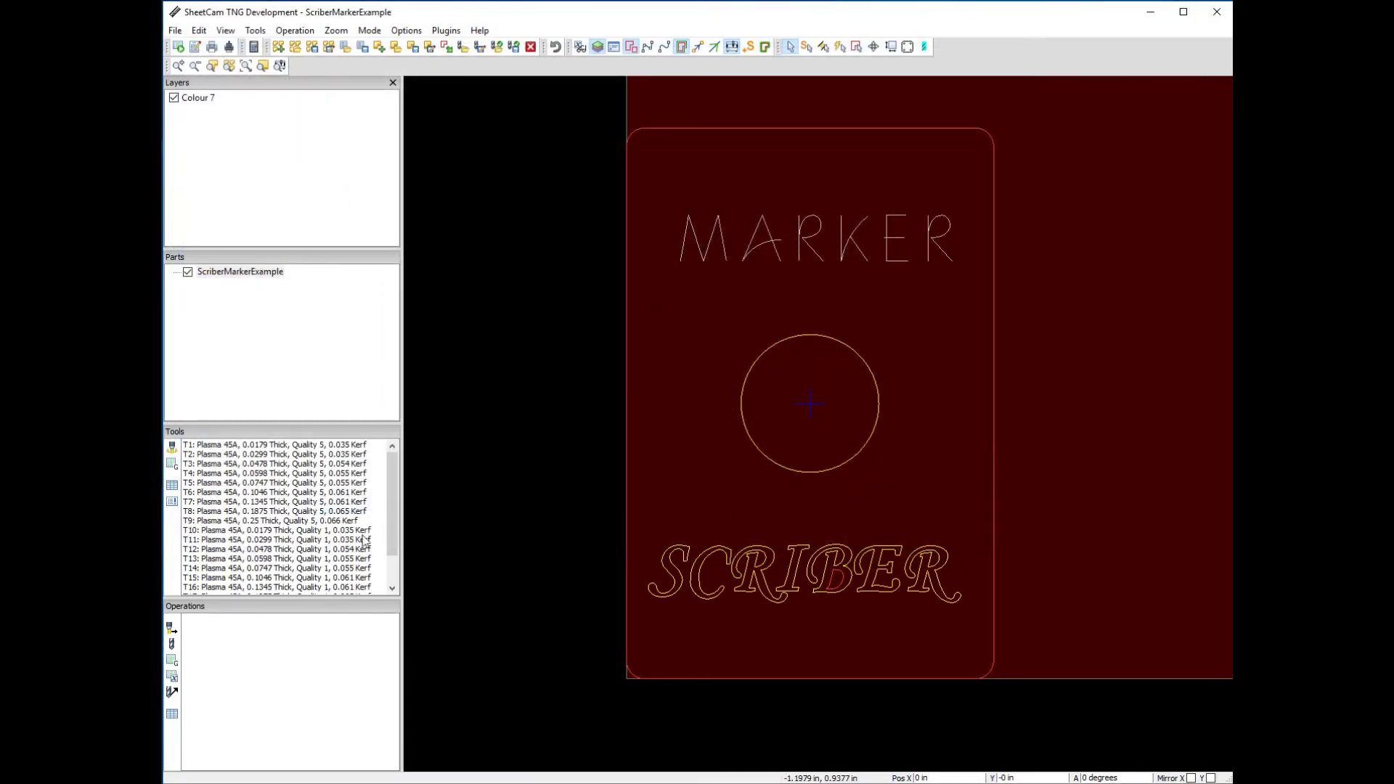
Review the T100 Air Scribe Plate Marker and T101 Magic Marker tools, then select layer Colour 7.
mouse_move(389, 481)
mouse_down()
mouse_move(392, 532)
mouse_move(390, 469)
mouse_up()
drag(393, 517, 393, 546)
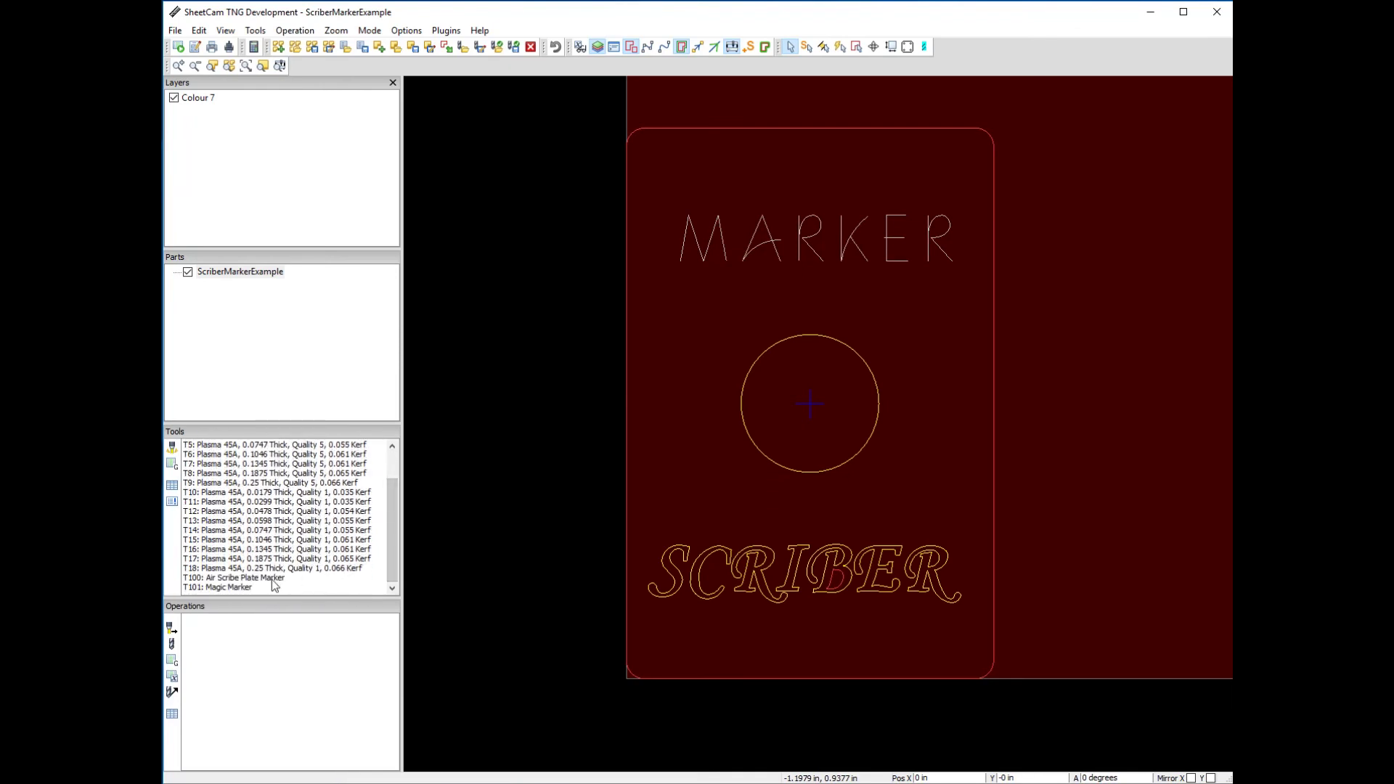
click(239, 578)
click(237, 588)
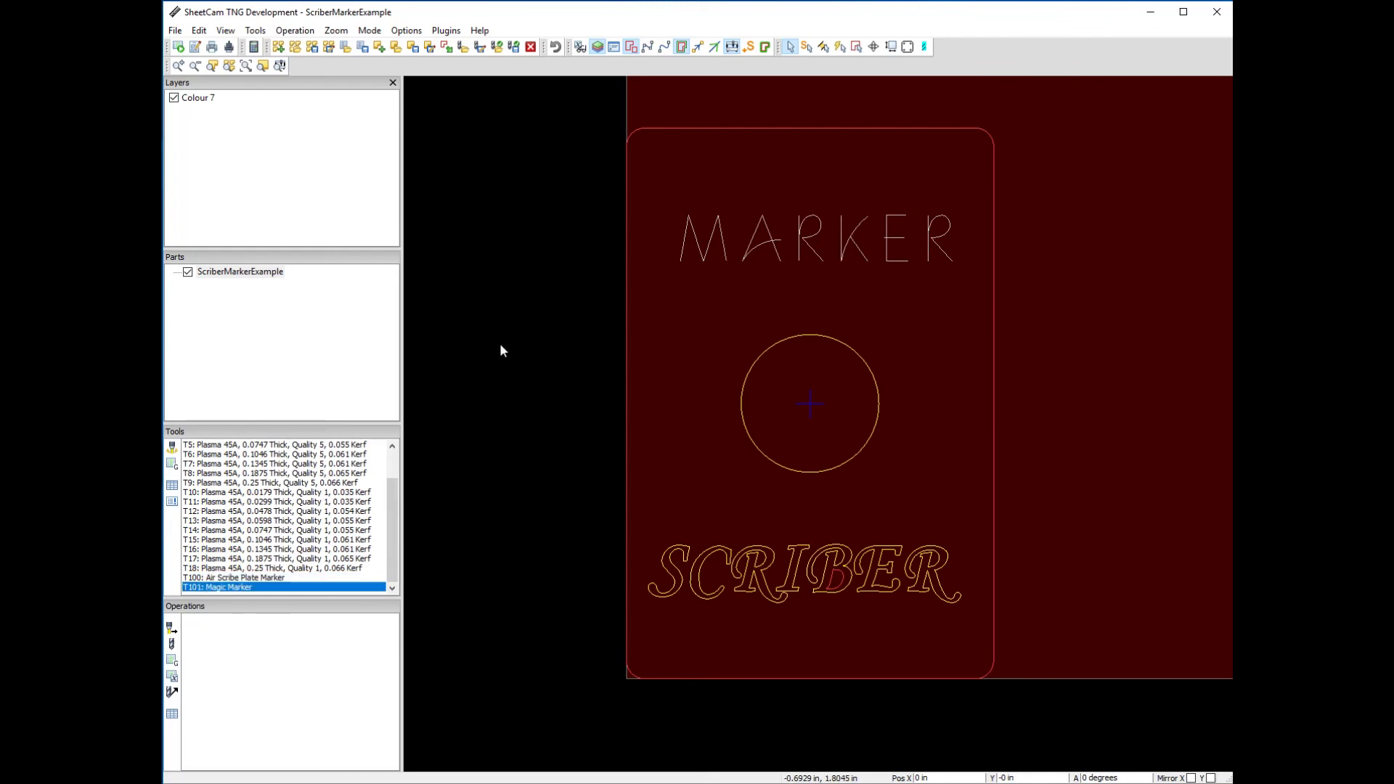
click(203, 99)
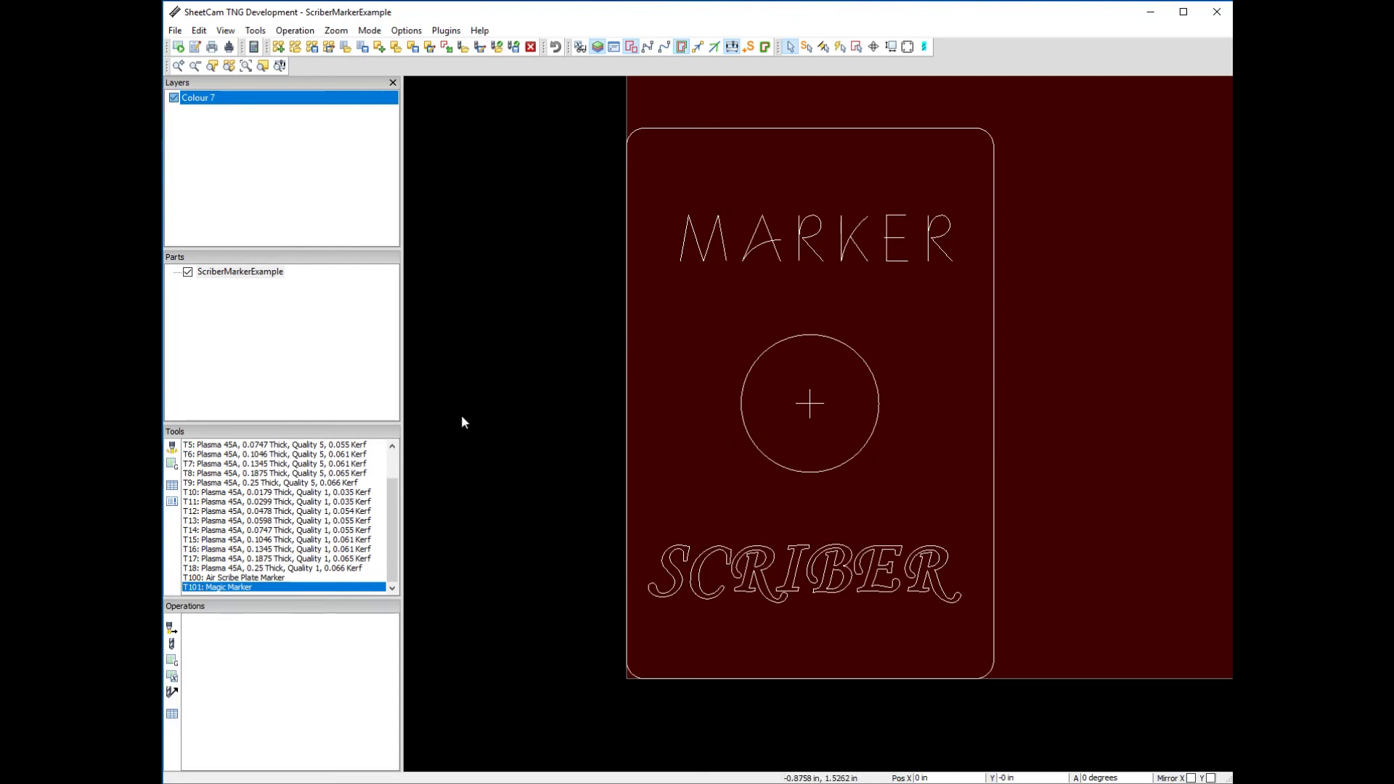
drag(393, 501, 392, 475)
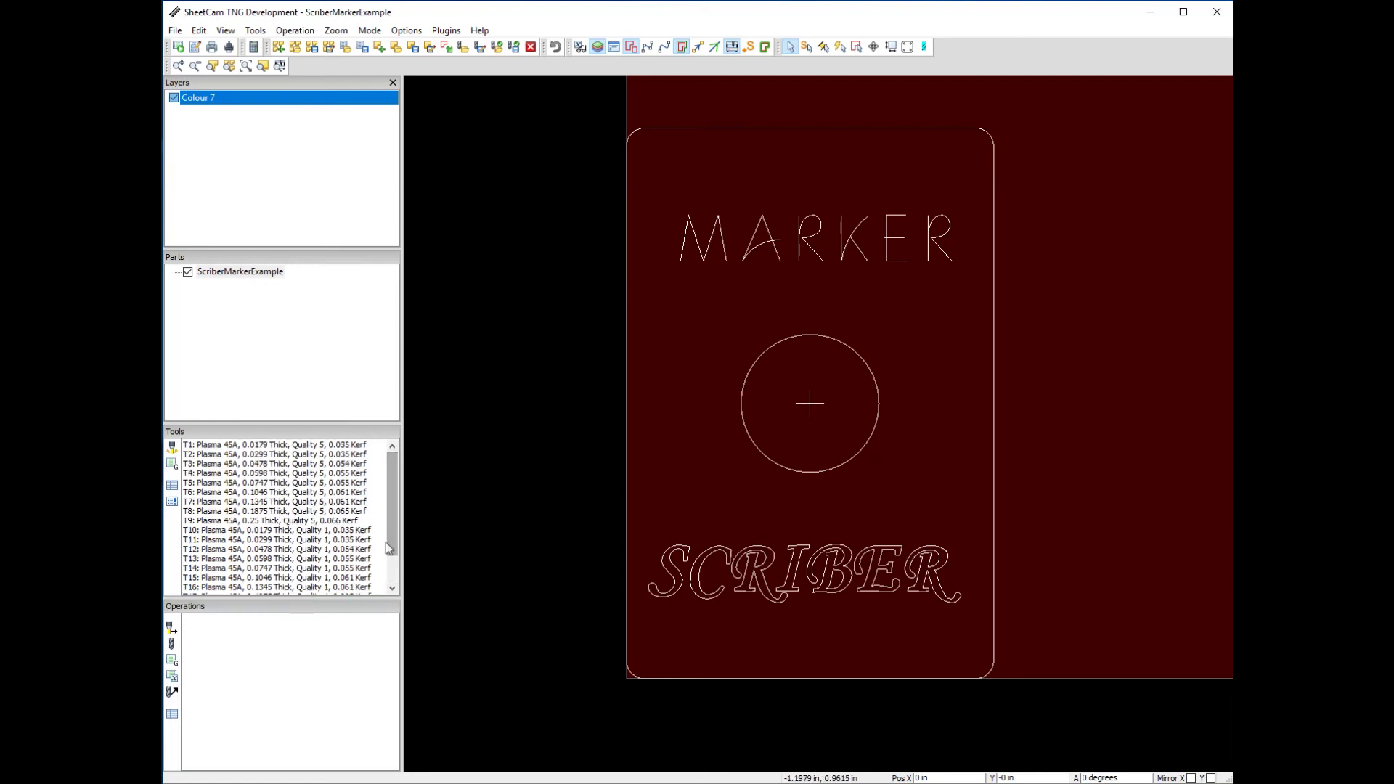
Start a jet cutting operation set to Outside Offset on layer Colour 7.
click(172, 626)
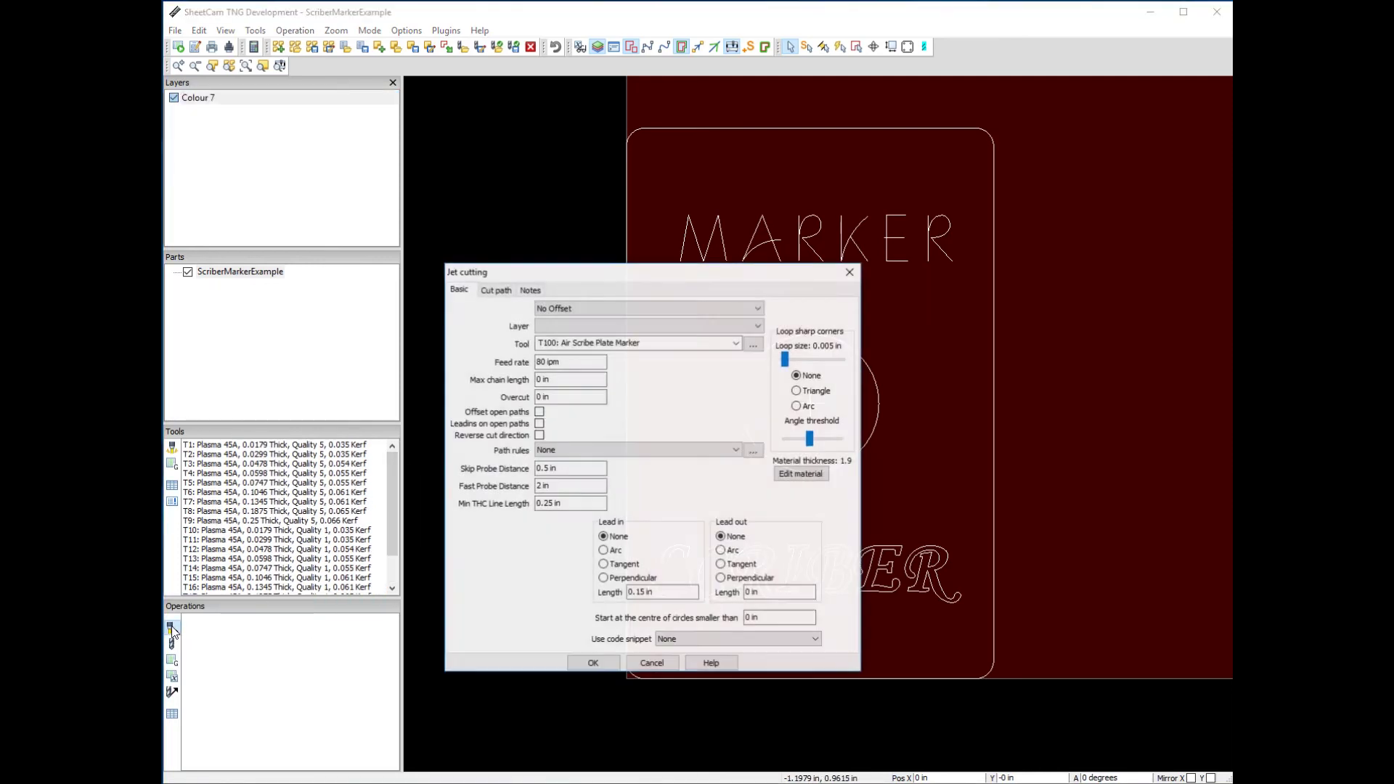
click(760, 309)
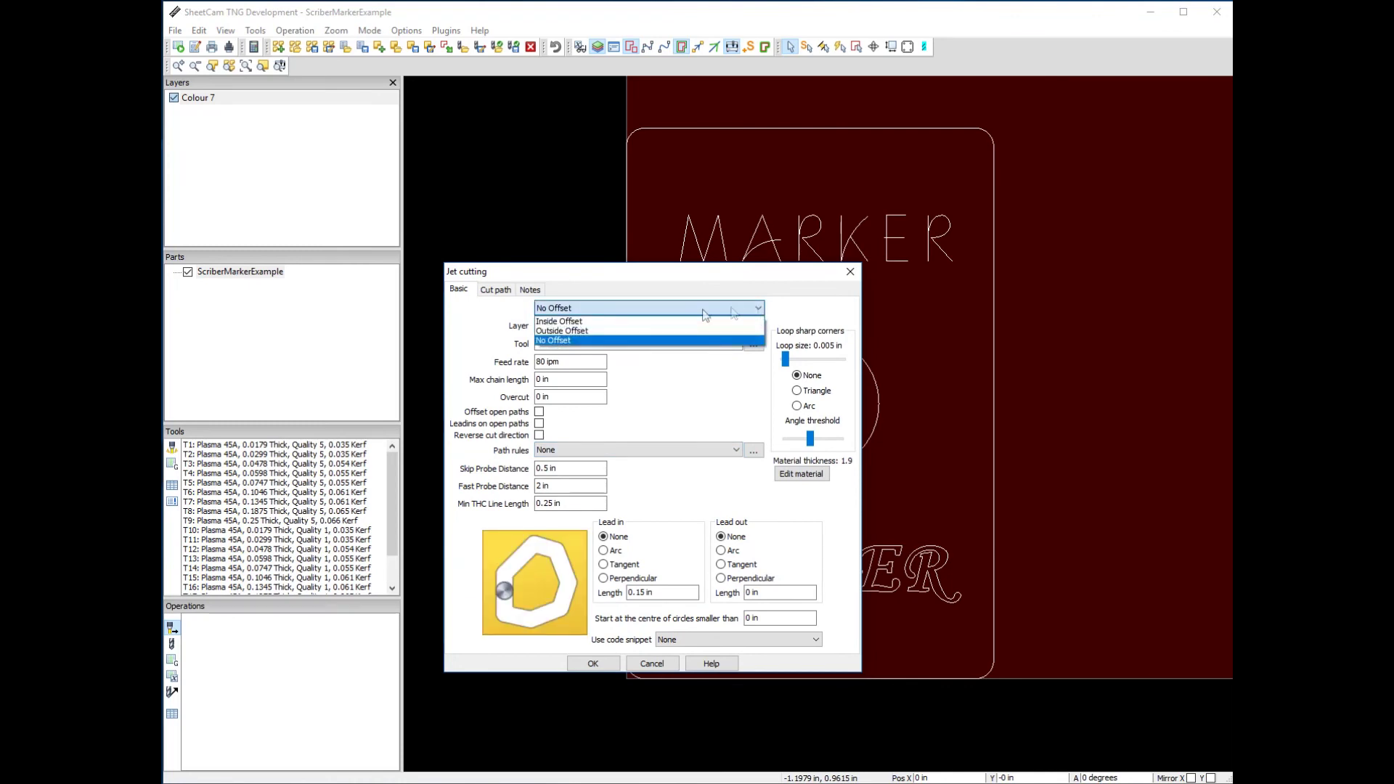
click(608, 332)
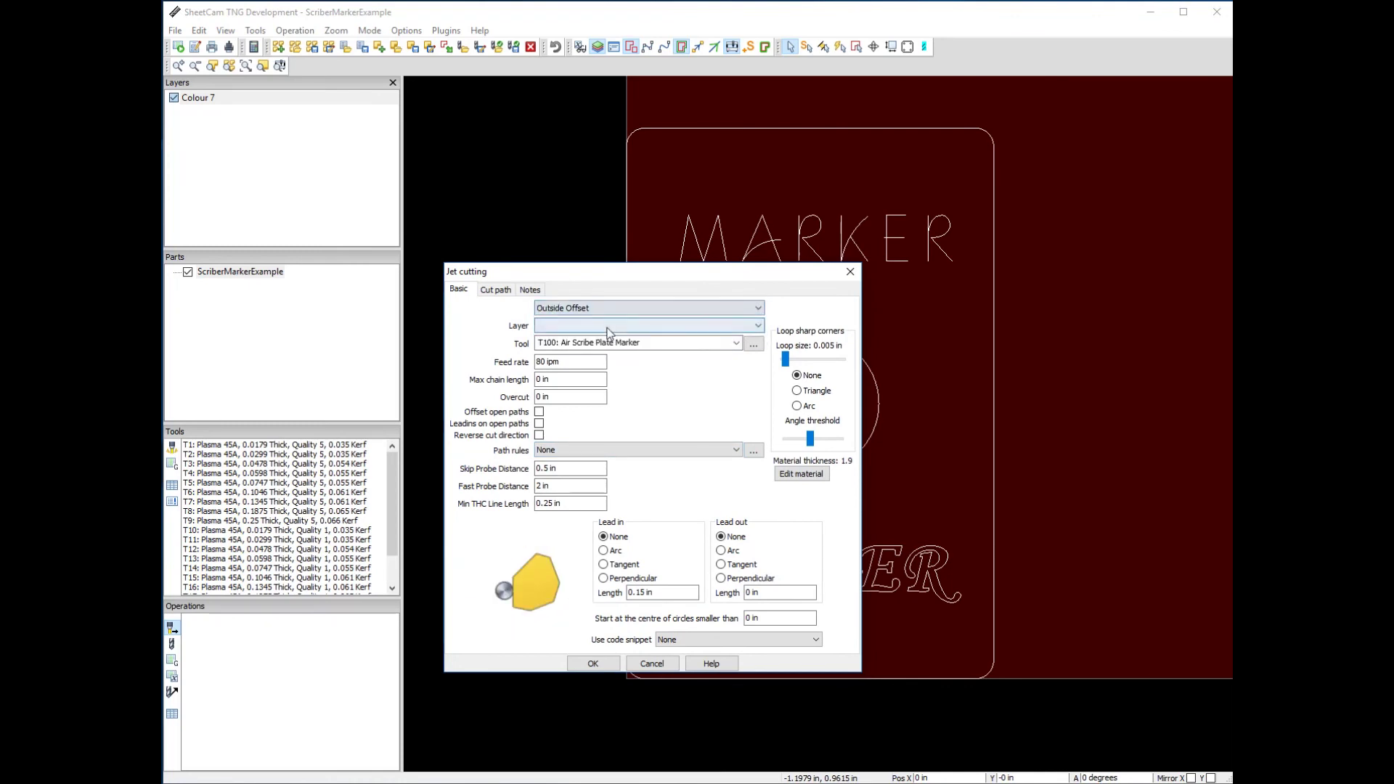
click(759, 327)
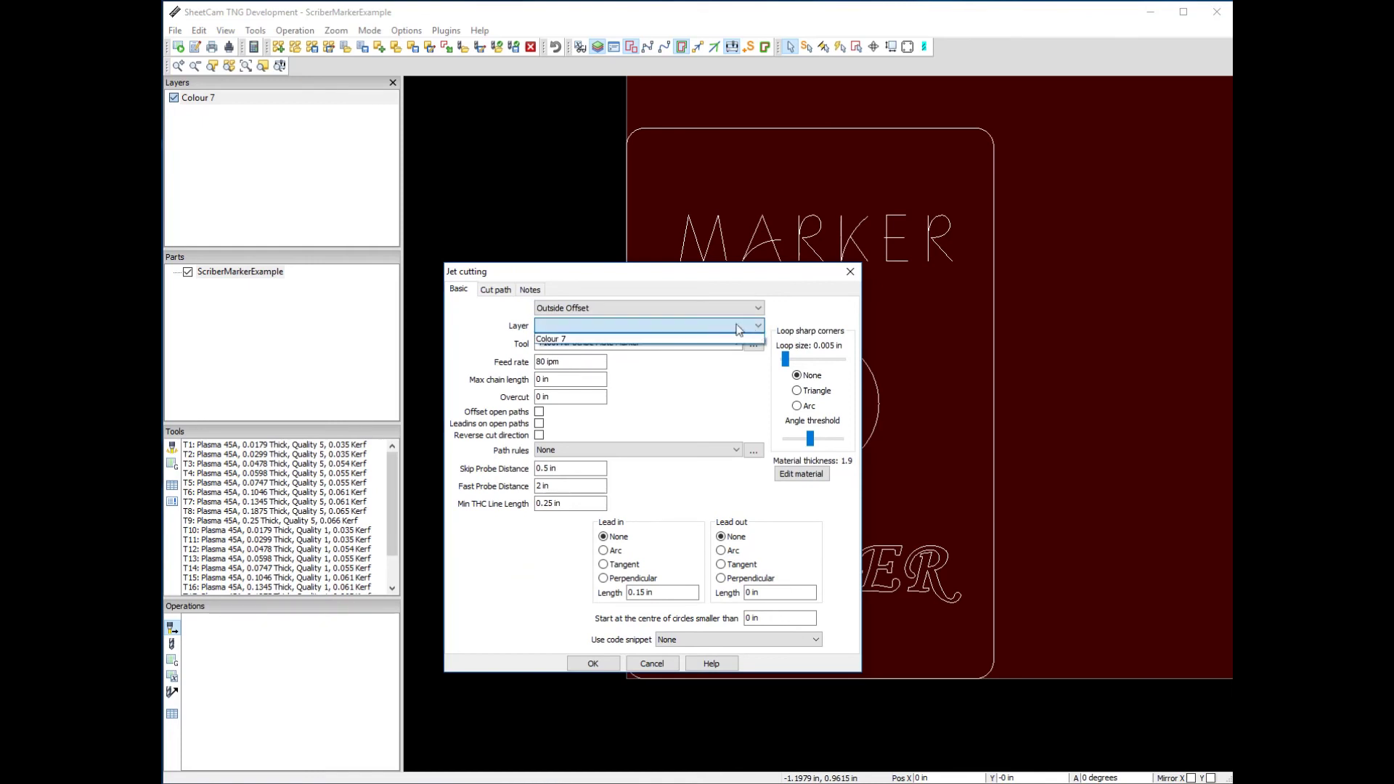
click(565, 343)
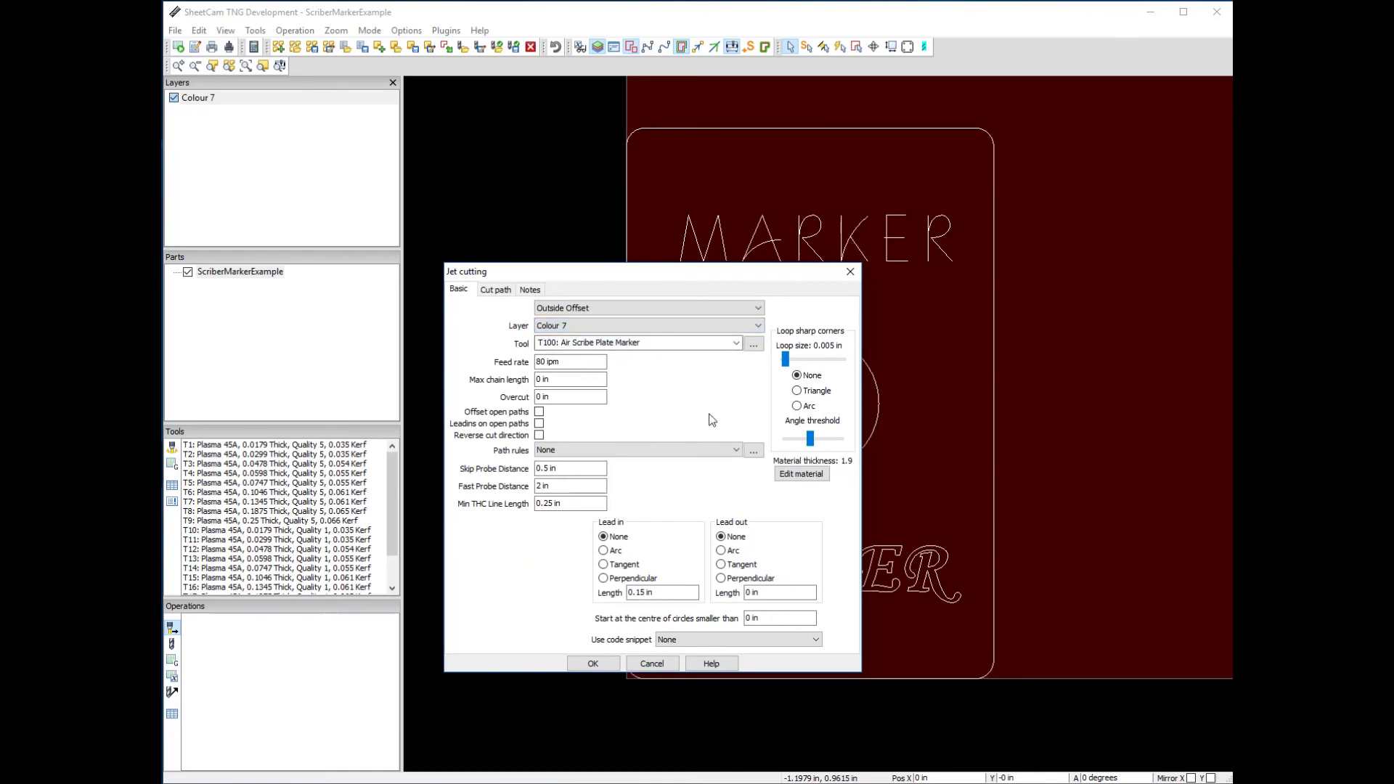
click(737, 342)
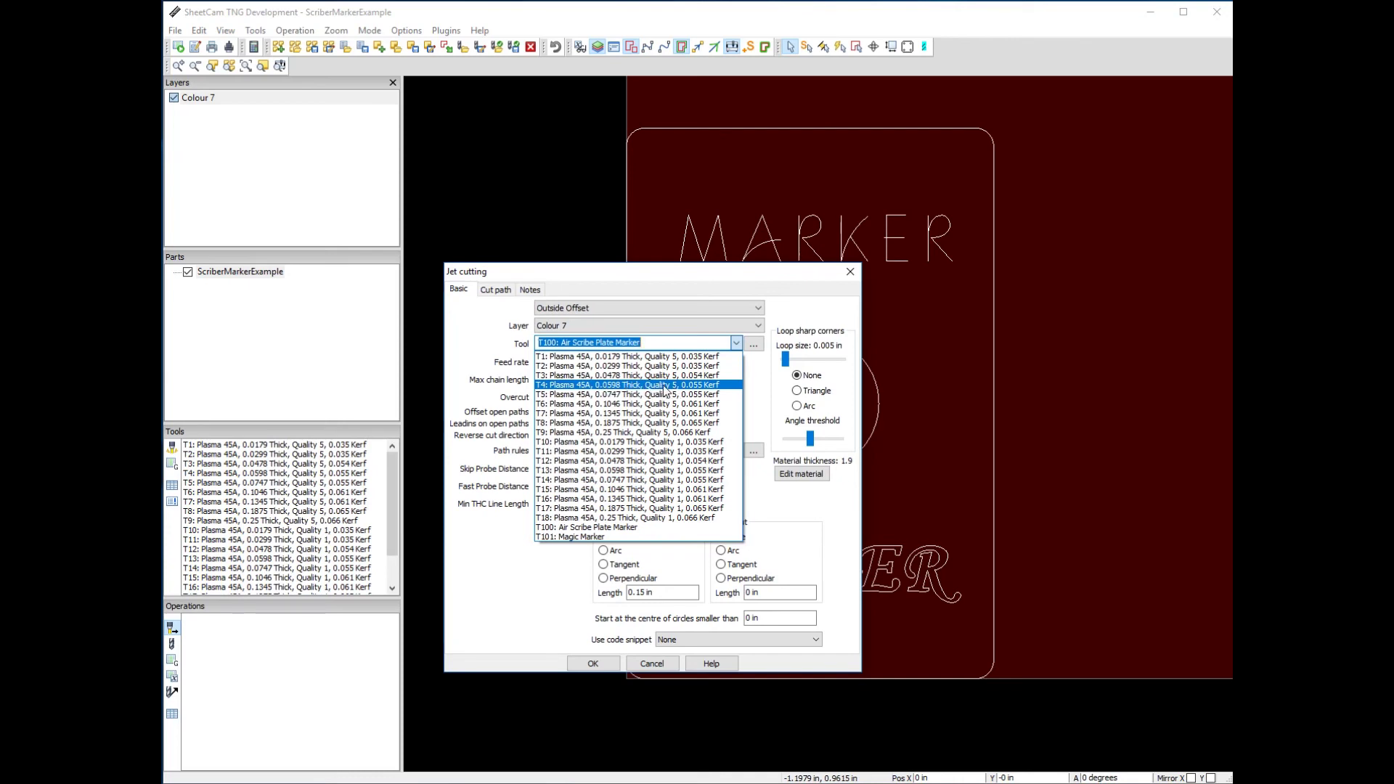
Choose the T4 plasma 45A 0.0598-thick tool and set the feed rate to 350.
click(708, 390)
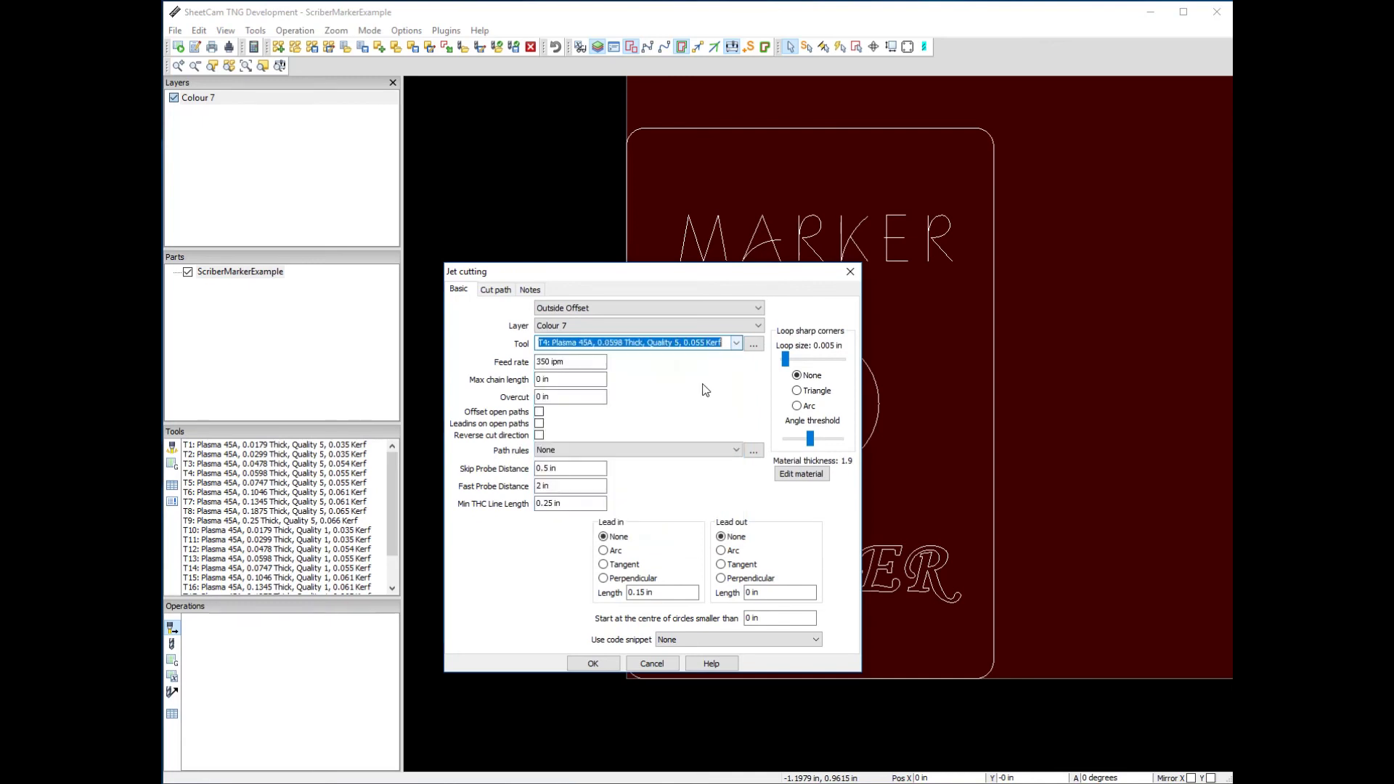
click(595, 362)
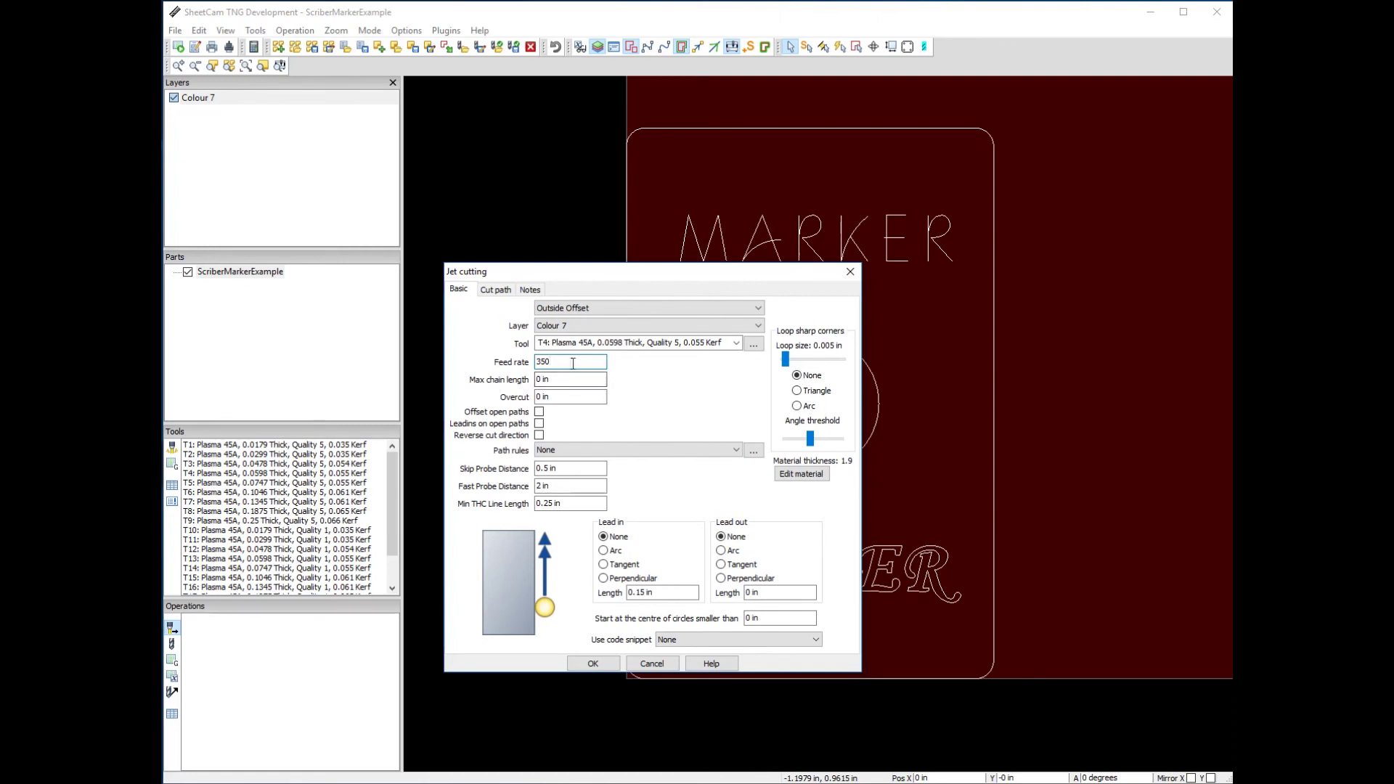
drag(573, 363, 529, 360)
Give the cut a perpendicular lead-in and create the Outside Offset operation.
click(604, 578)
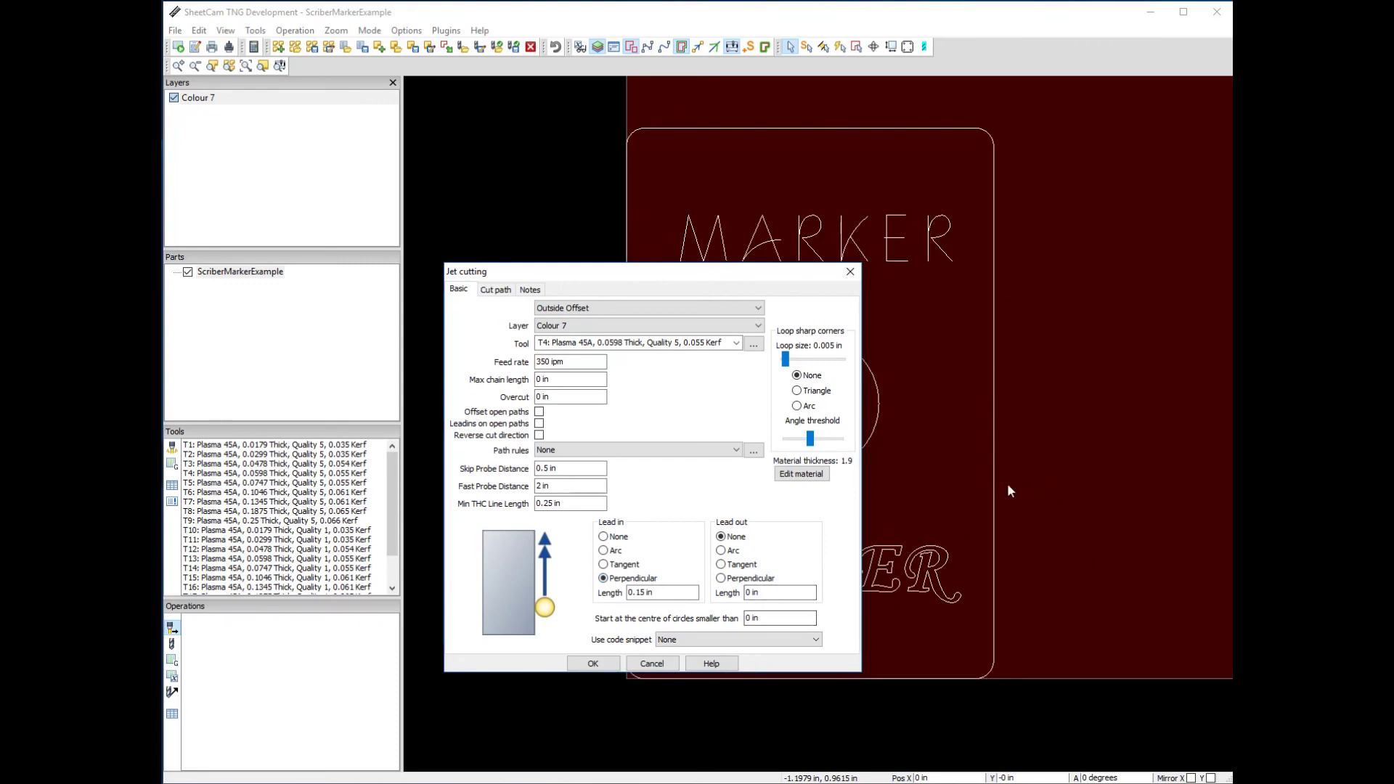
click(594, 664)
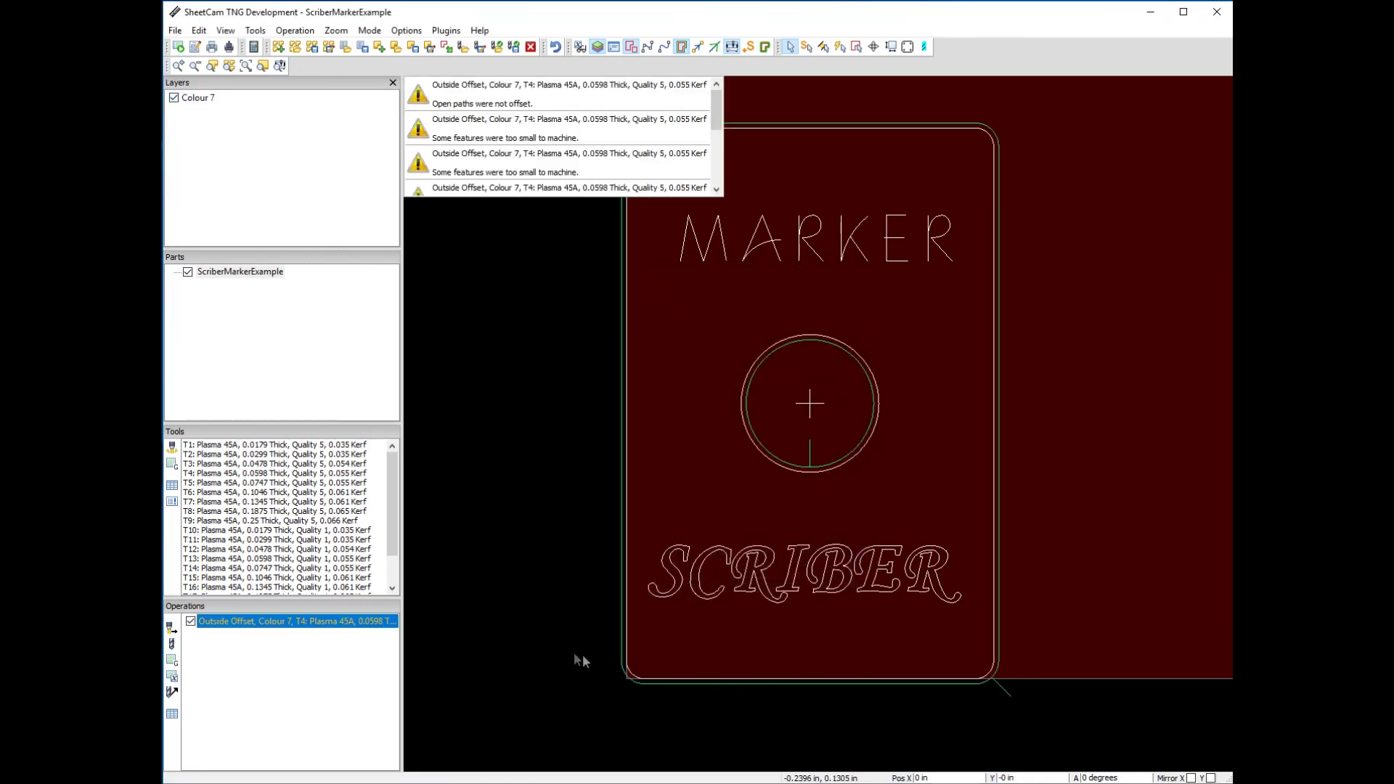
Zoom out to the whole plate and read the offset toolpath warnings.
scroll(650, 580, down, 5)
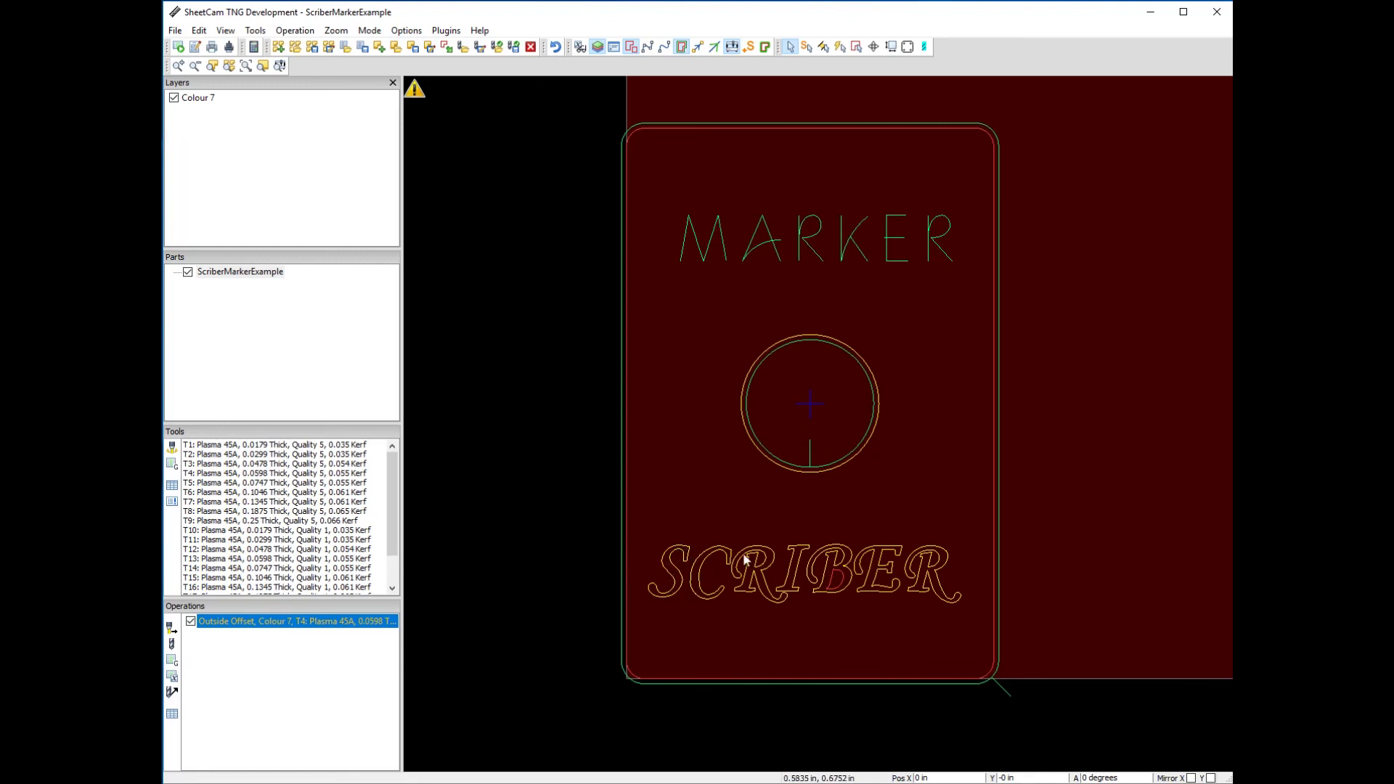
mouse_move(417, 101)
click(370, 31)
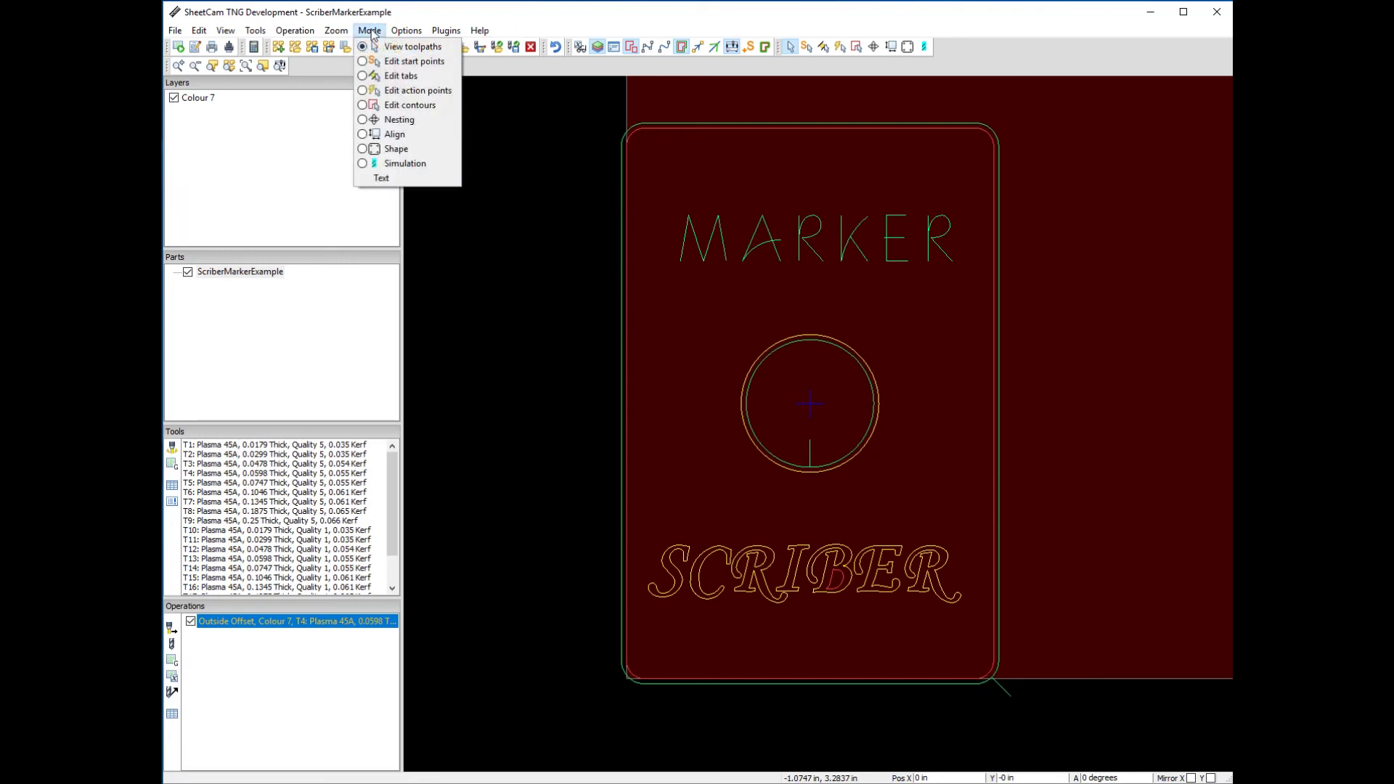
In contour editing, move the MARKER text contours to a new layer named Marker.
click(396, 107)
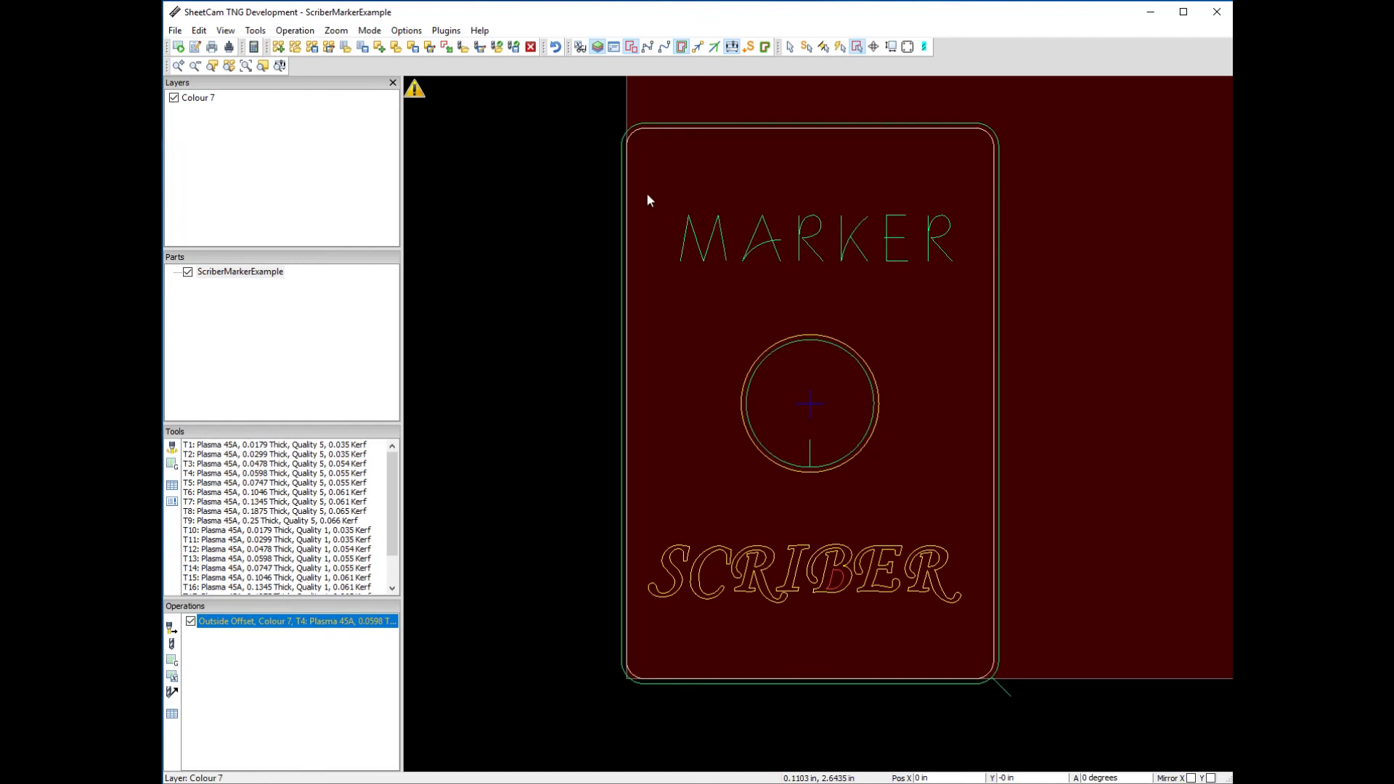
drag(658, 193, 971, 279)
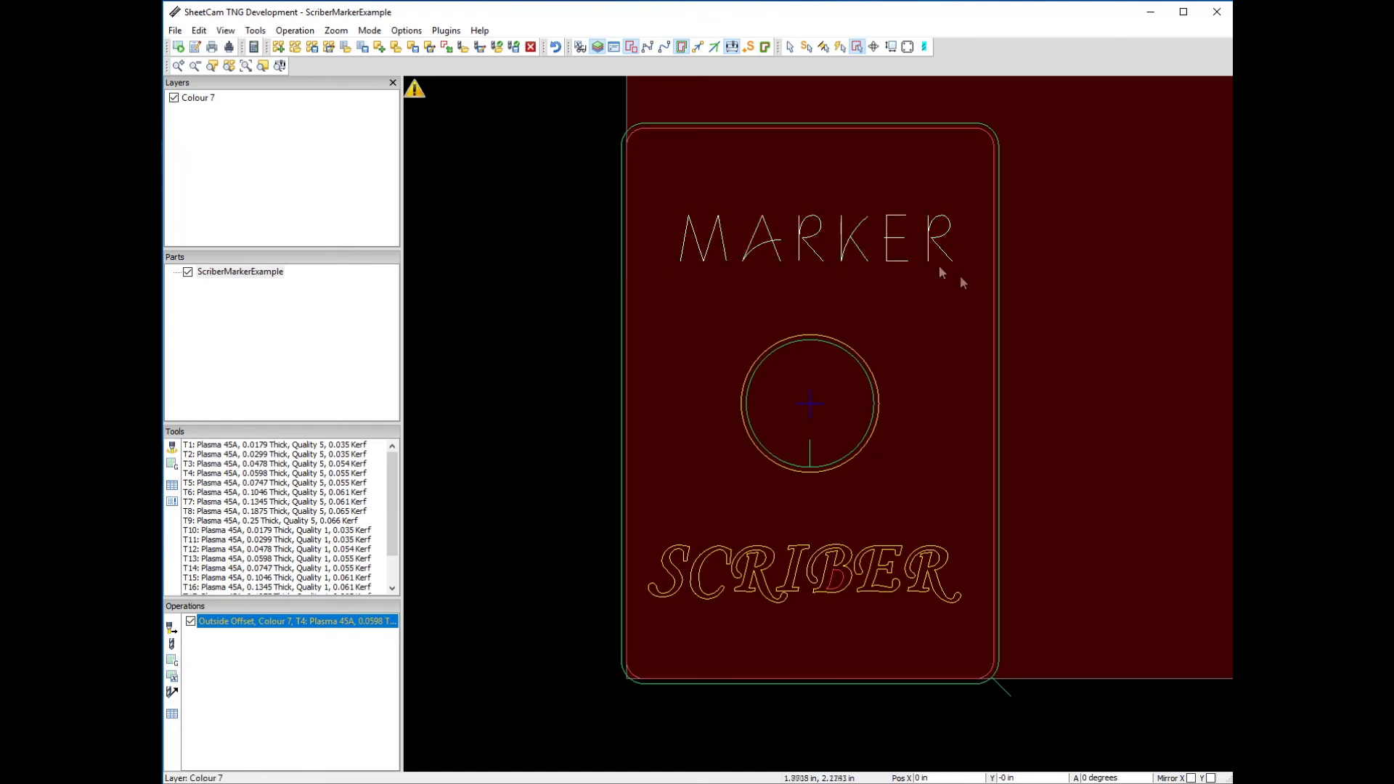
right_click(779, 242)
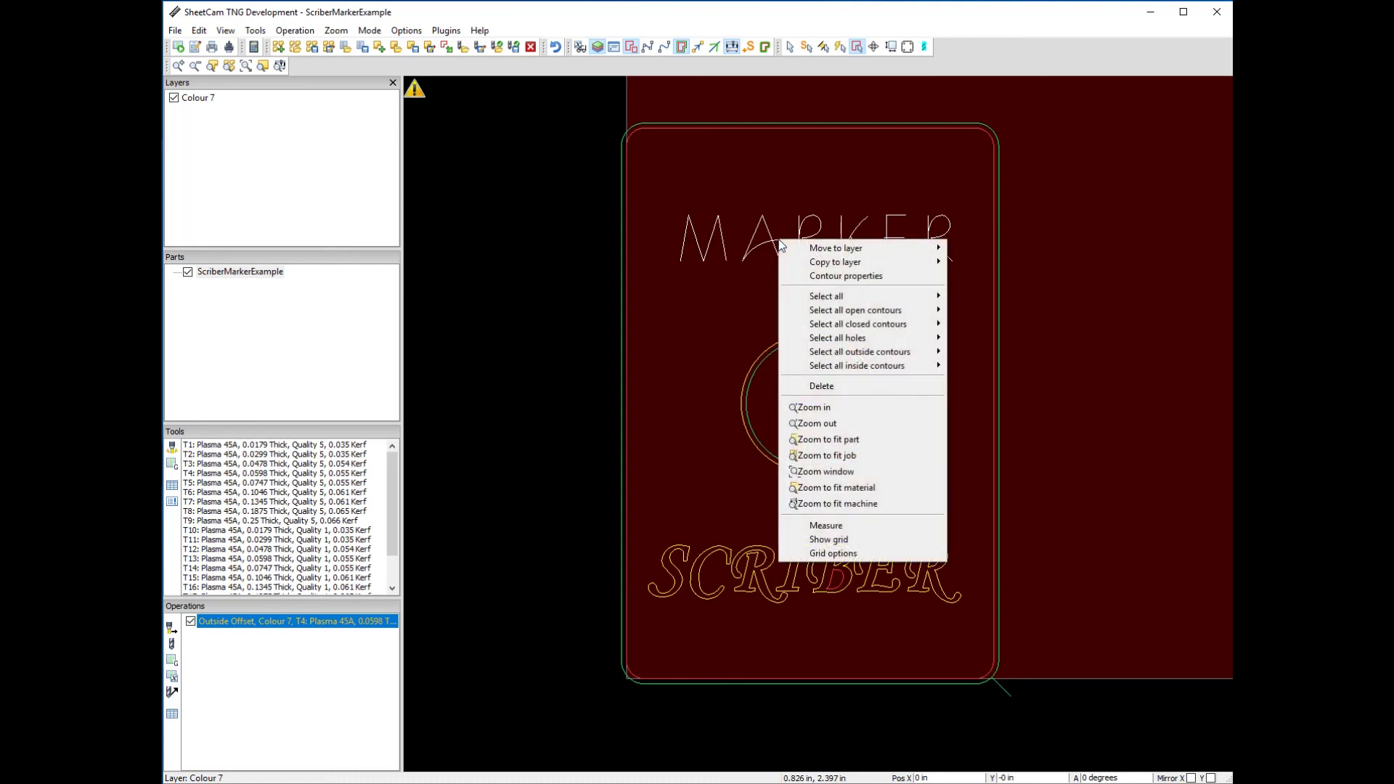
mouse_move(827, 252)
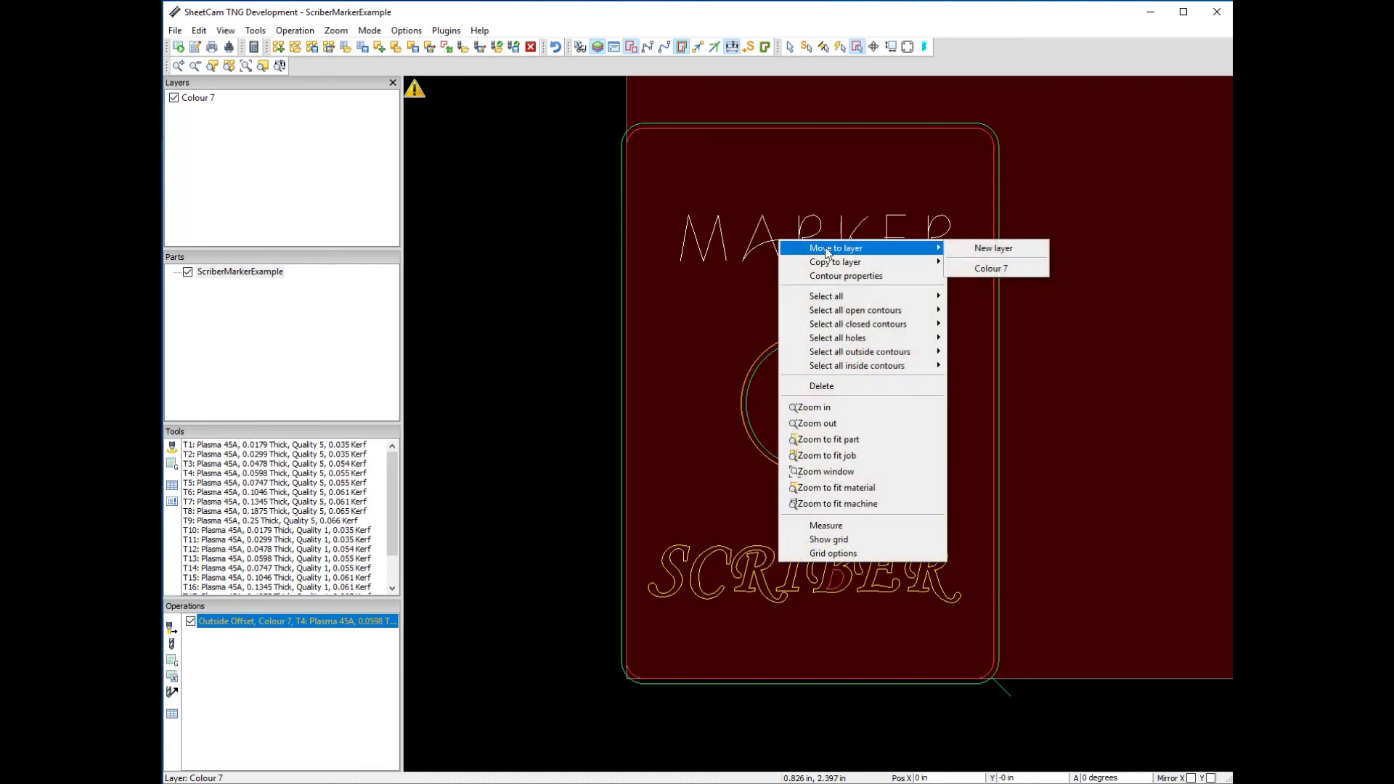
click(977, 248)
text(Marker)
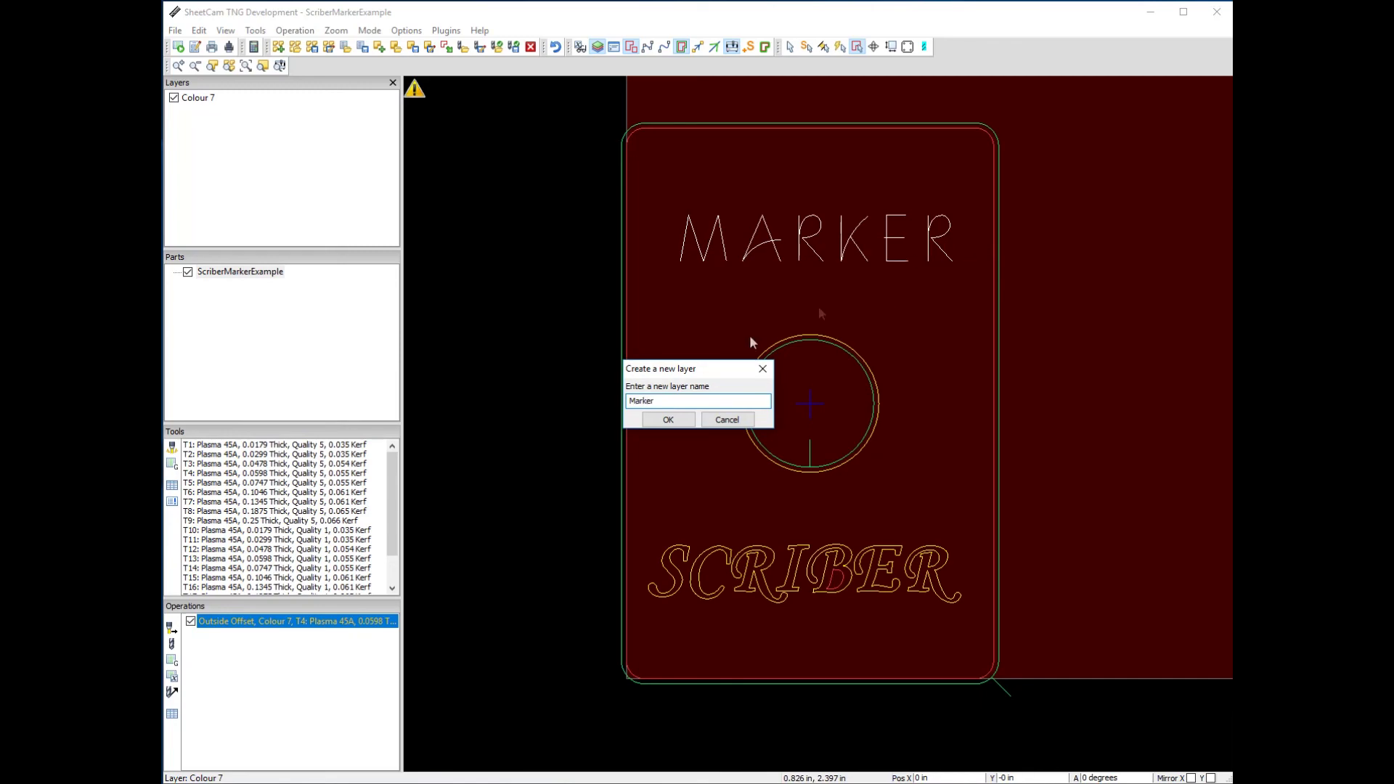
click(668, 420)
scroll(753, 572, up, 3)
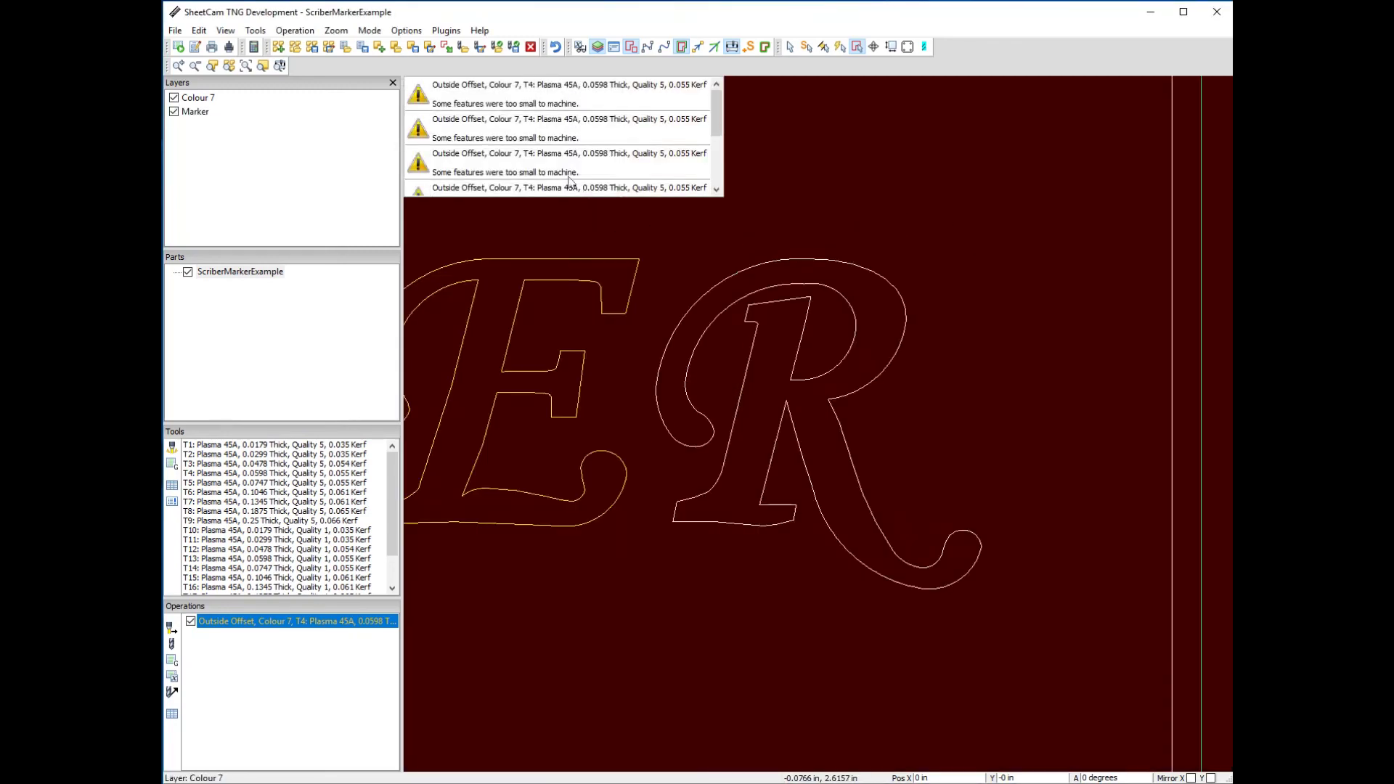
scroll(753, 572, down, 3)
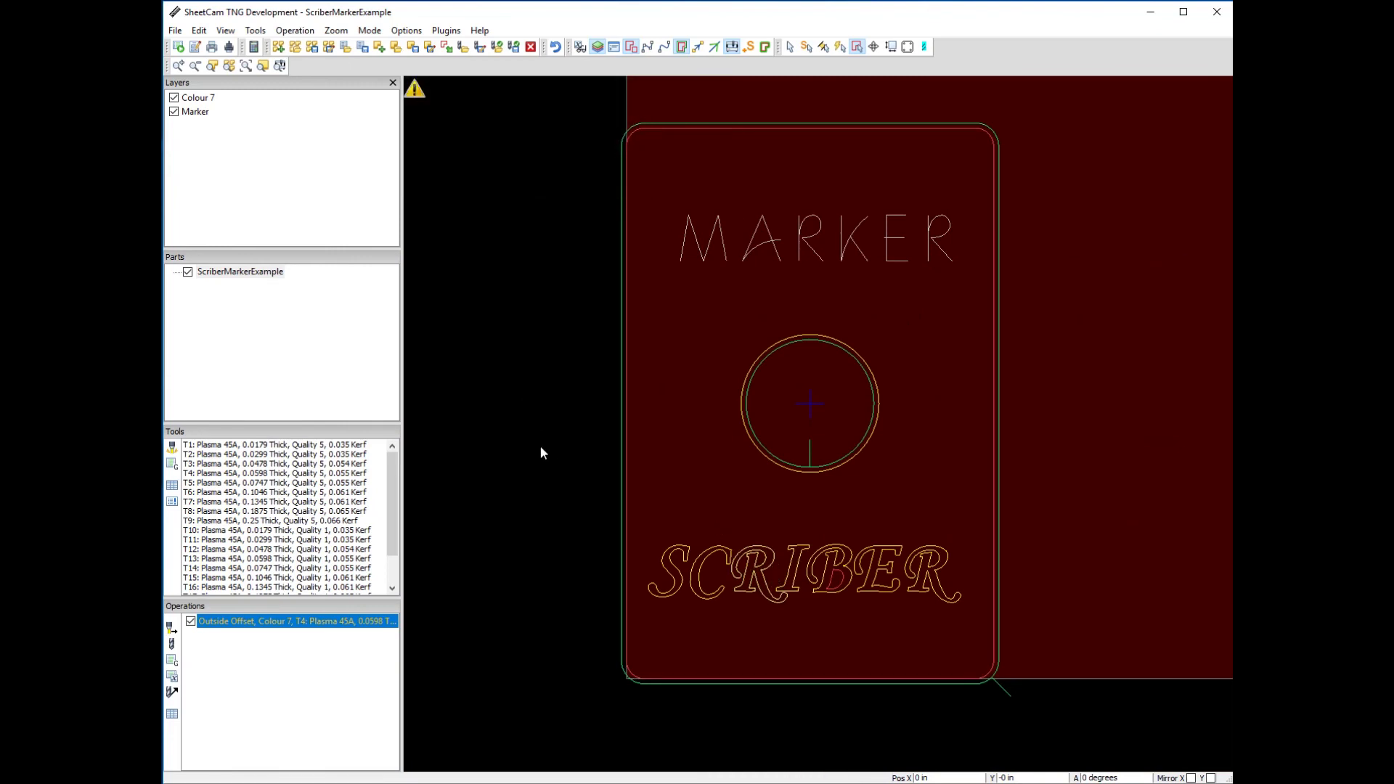
Add a No Offset operation on layer Marker with T101 Magic Marker and lead-in None.
click(172, 629)
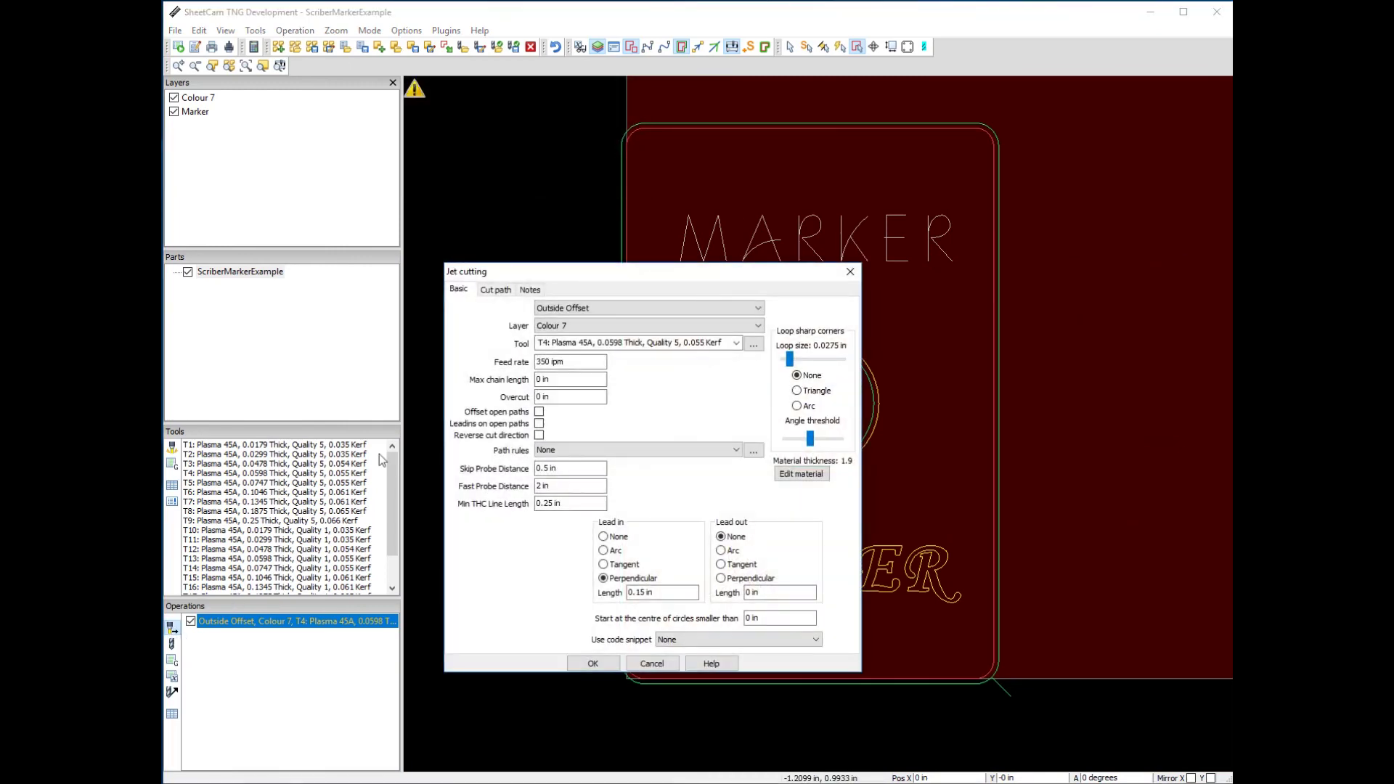
click(758, 308)
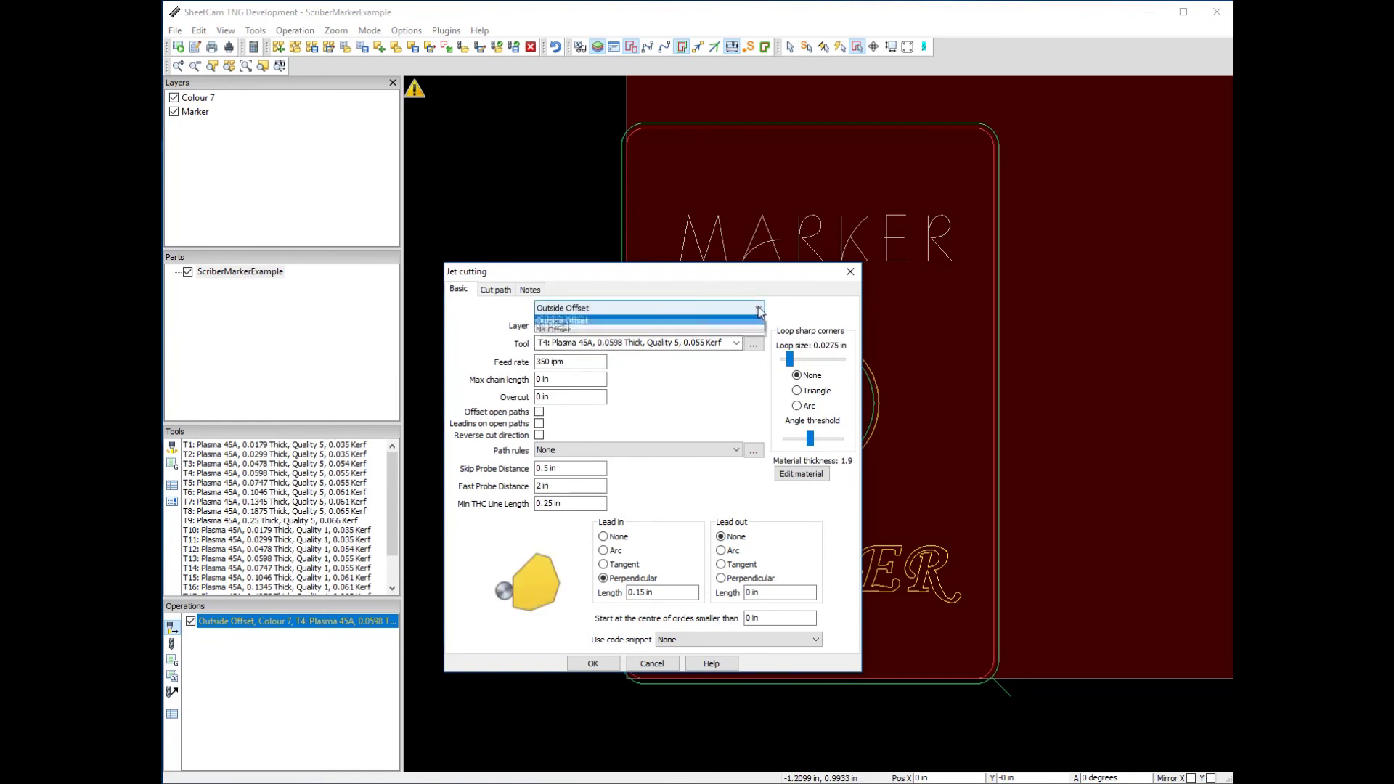
click(650, 335)
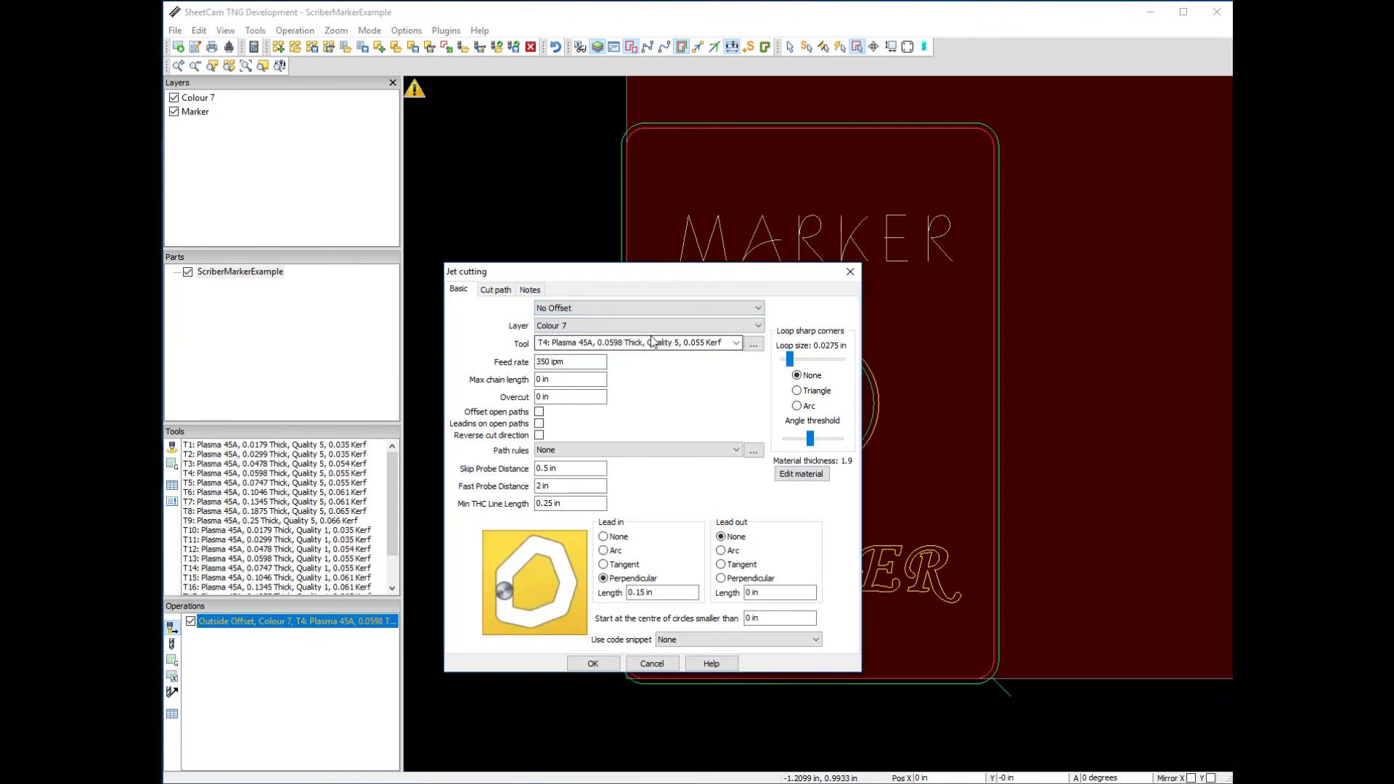
click(651, 327)
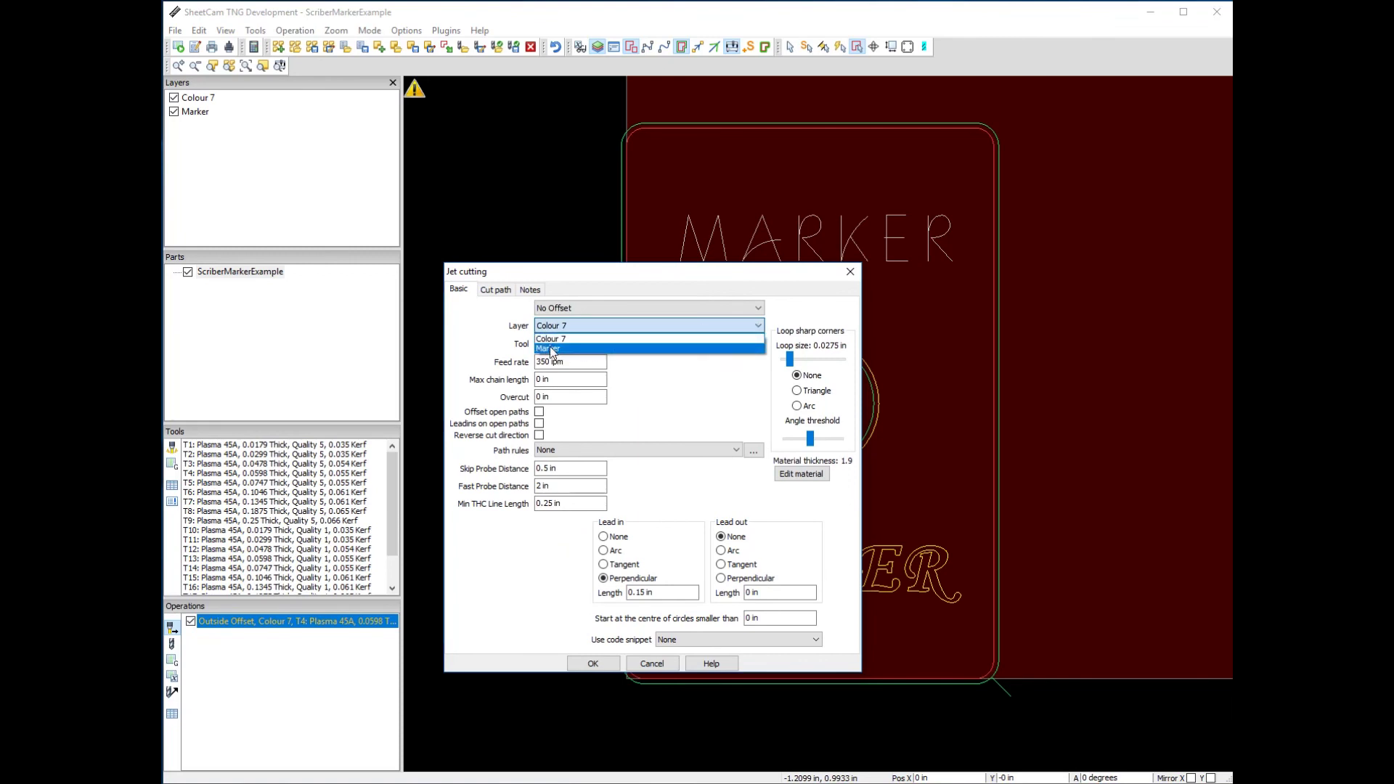
click(550, 349)
click(737, 343)
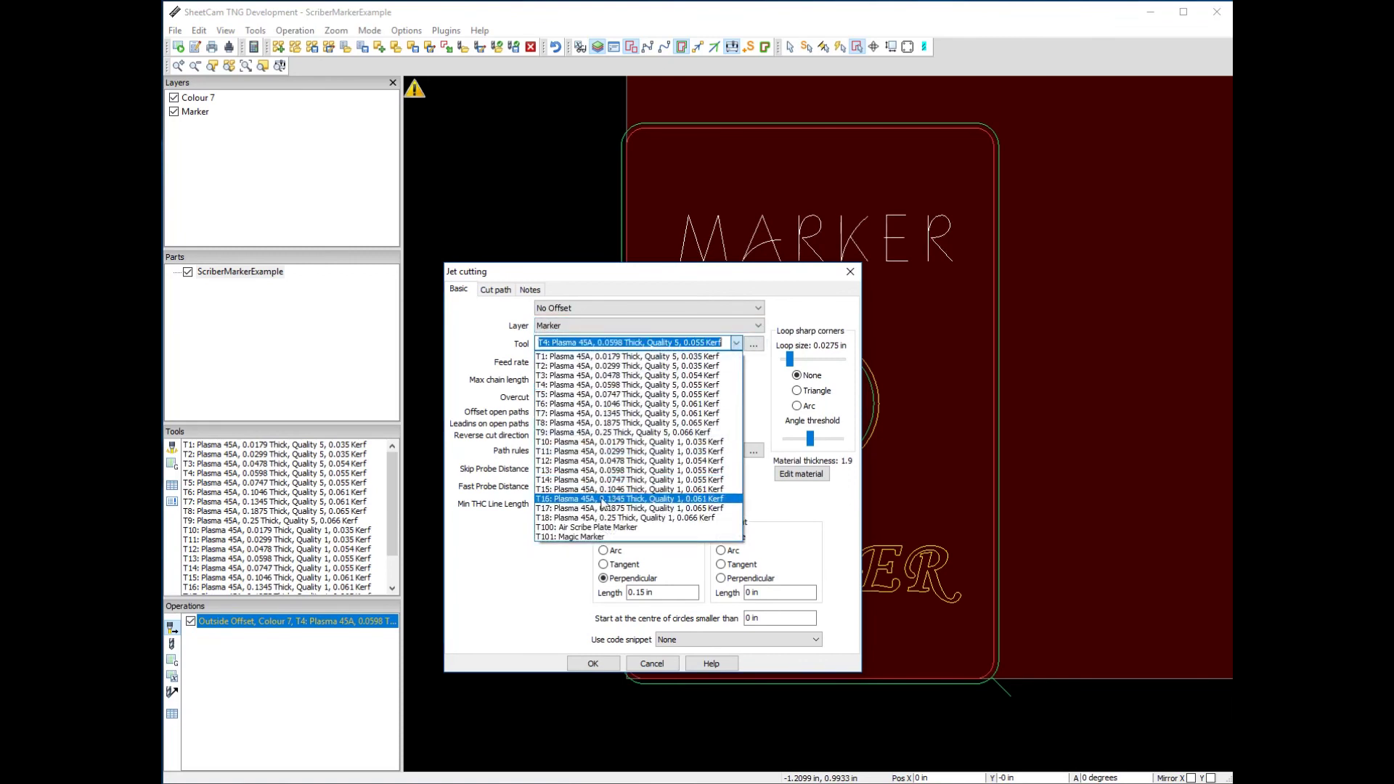
click(603, 537)
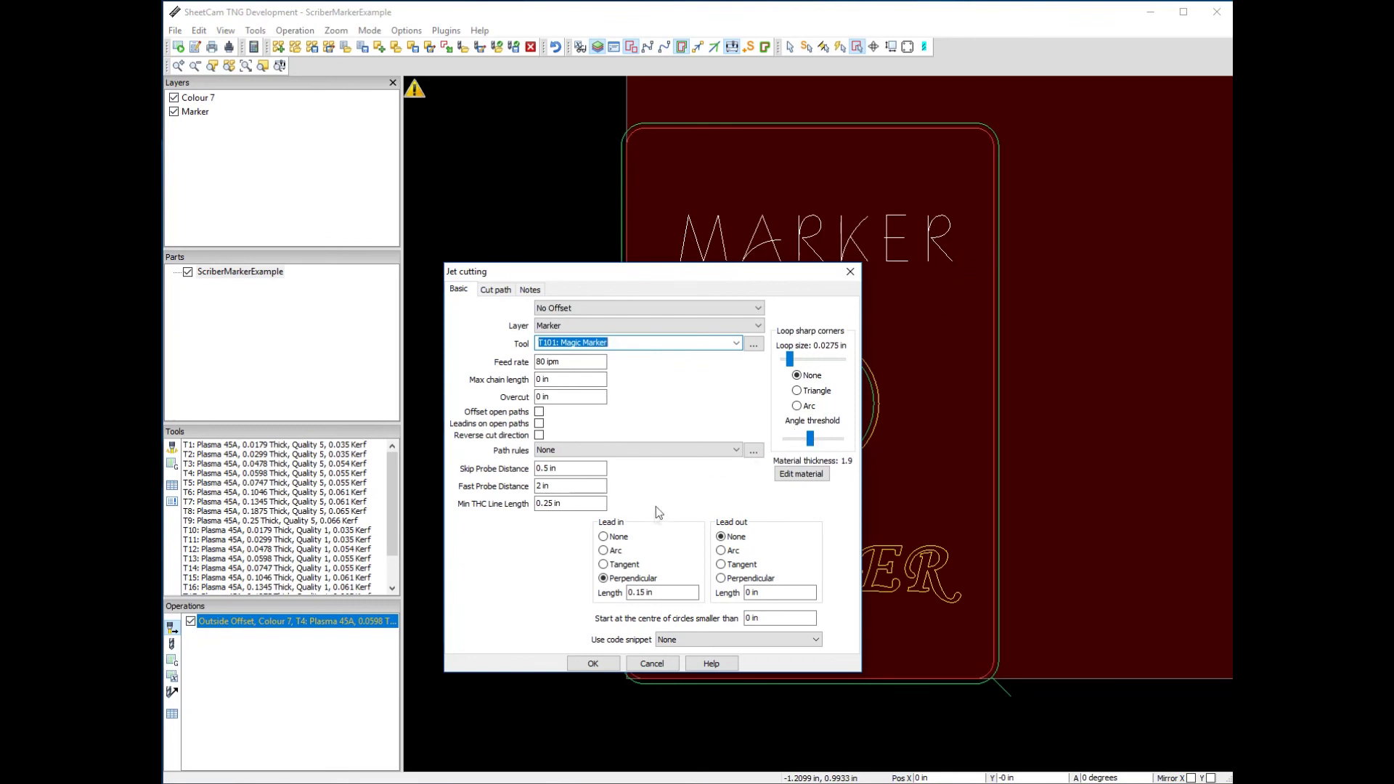
click(603, 537)
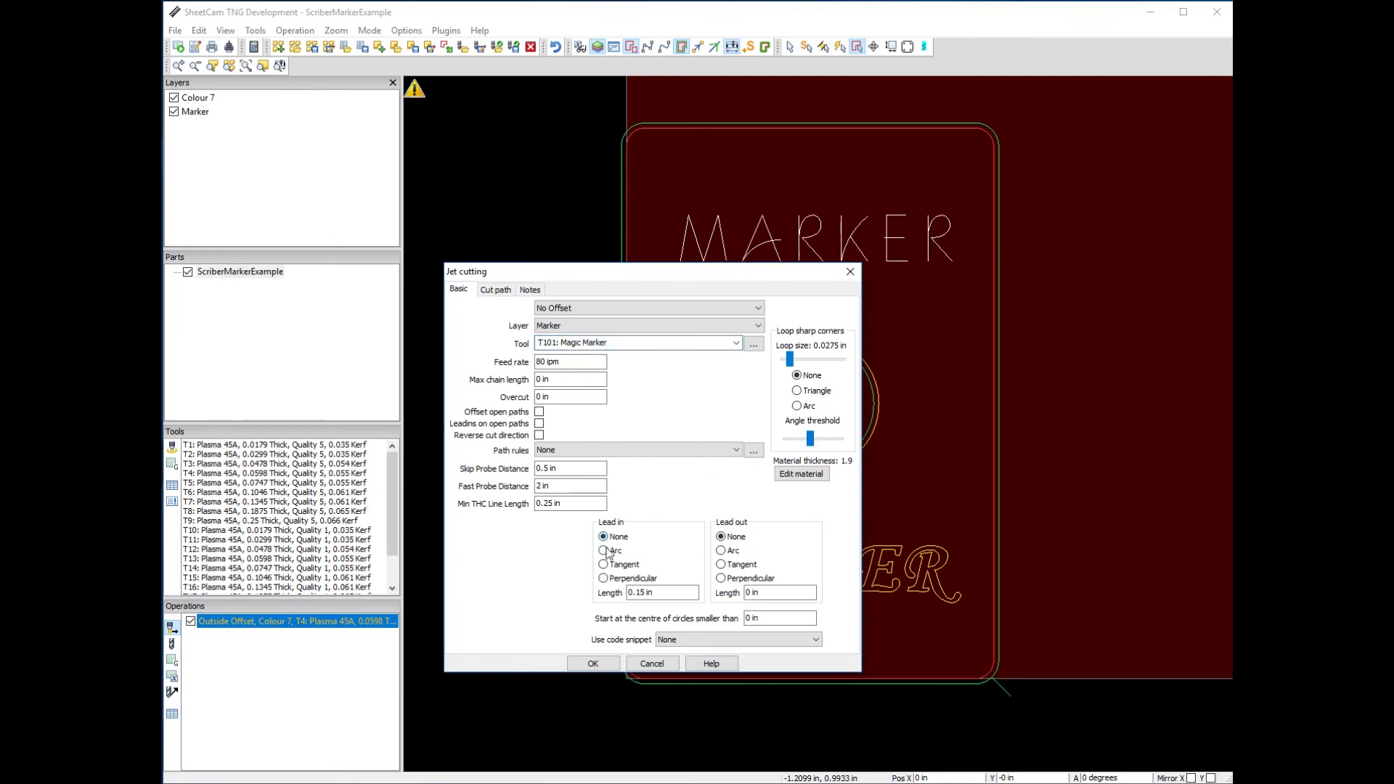
click(589, 664)
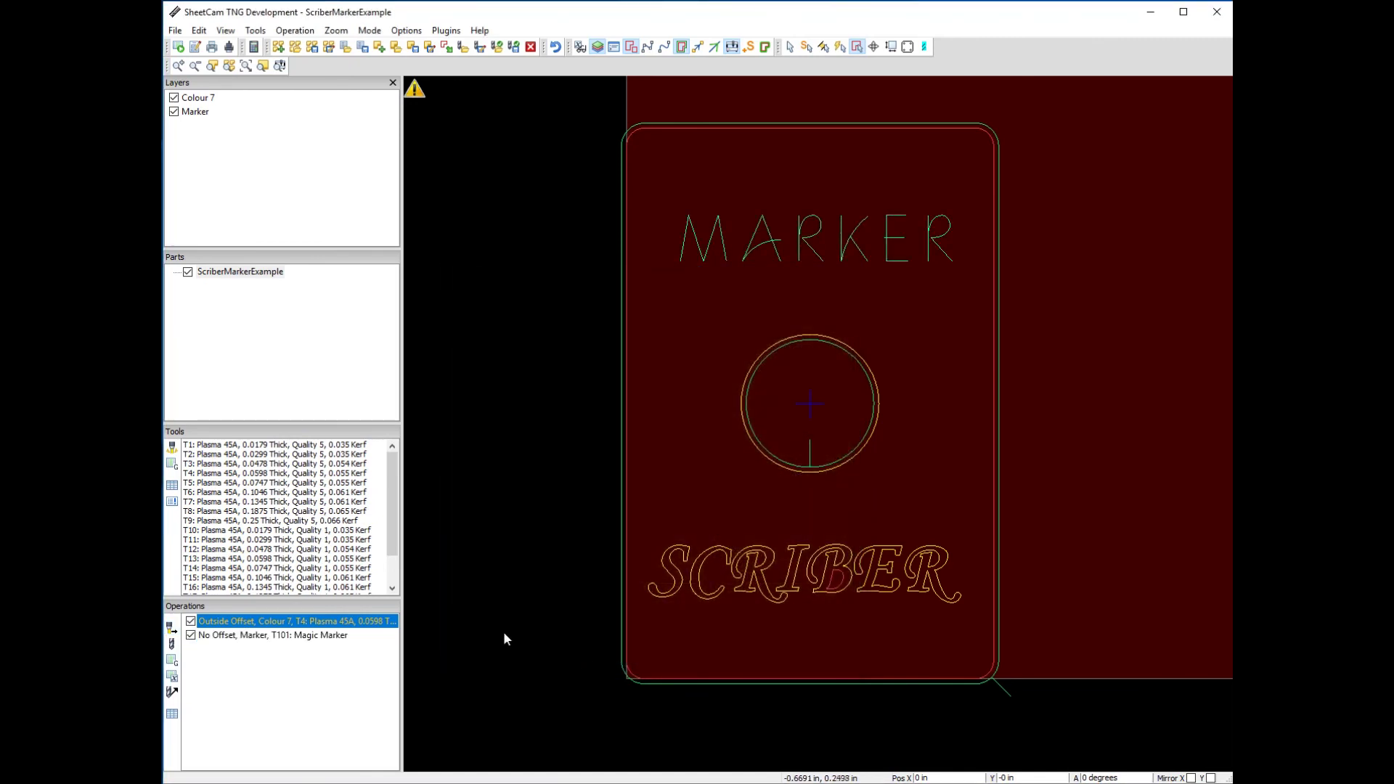
Switch to contour editing and move the SCRIBER lettering to a new layer named Scriber.
click(334, 638)
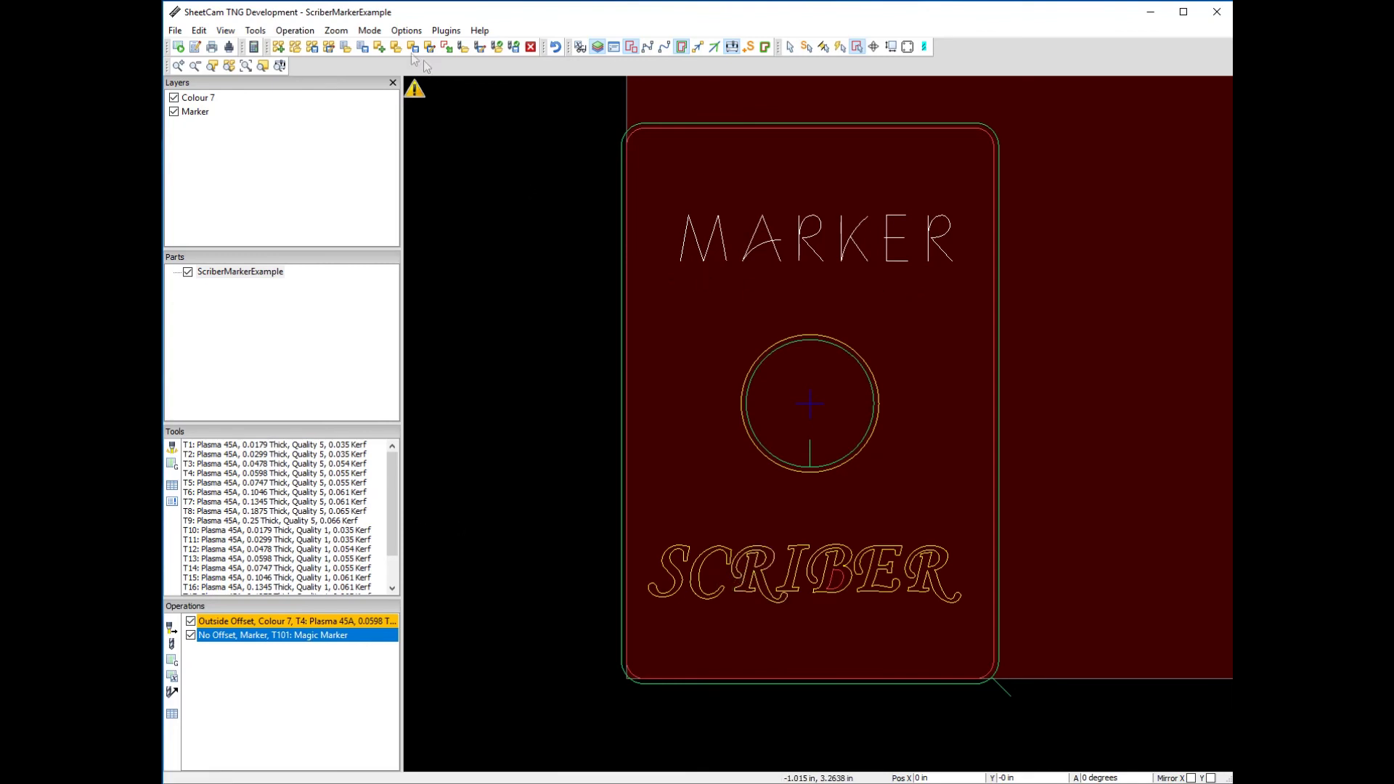
click(368, 31)
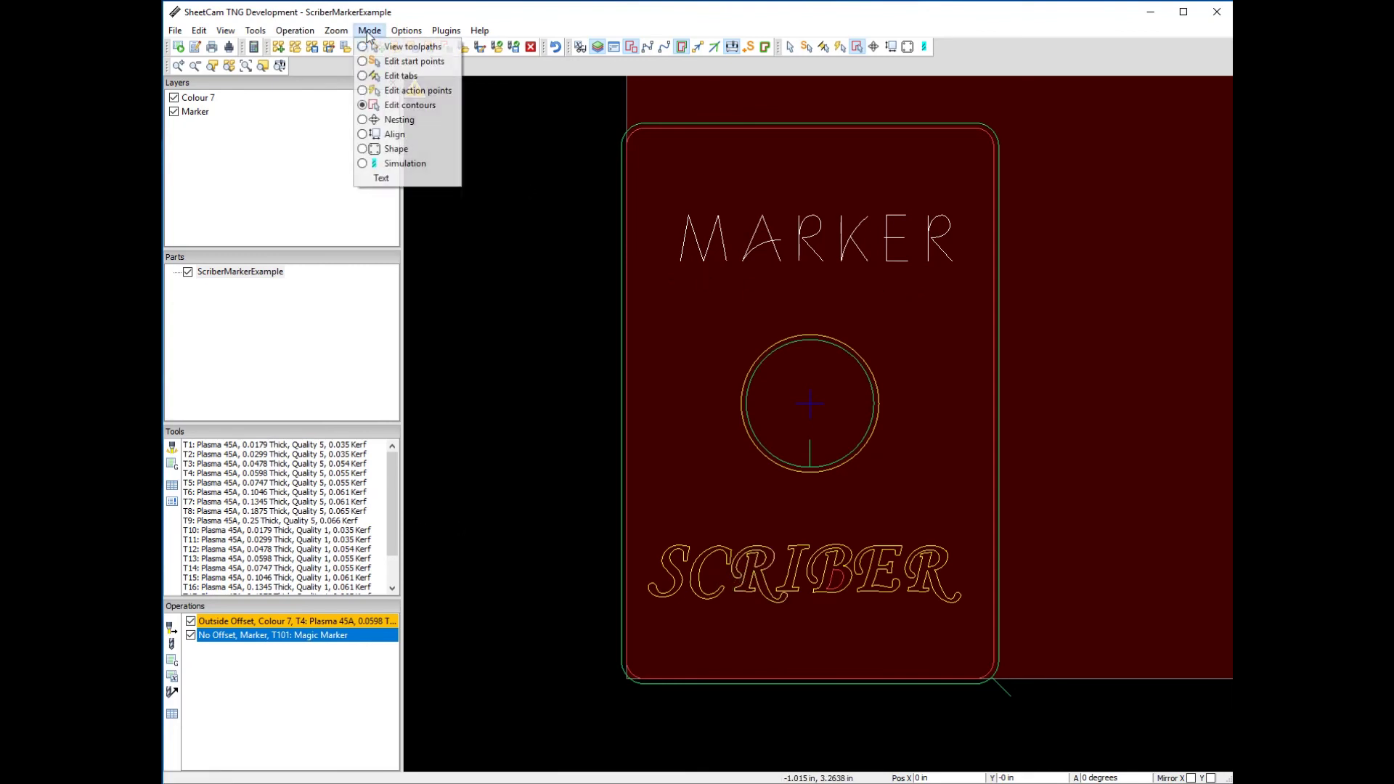
click(412, 105)
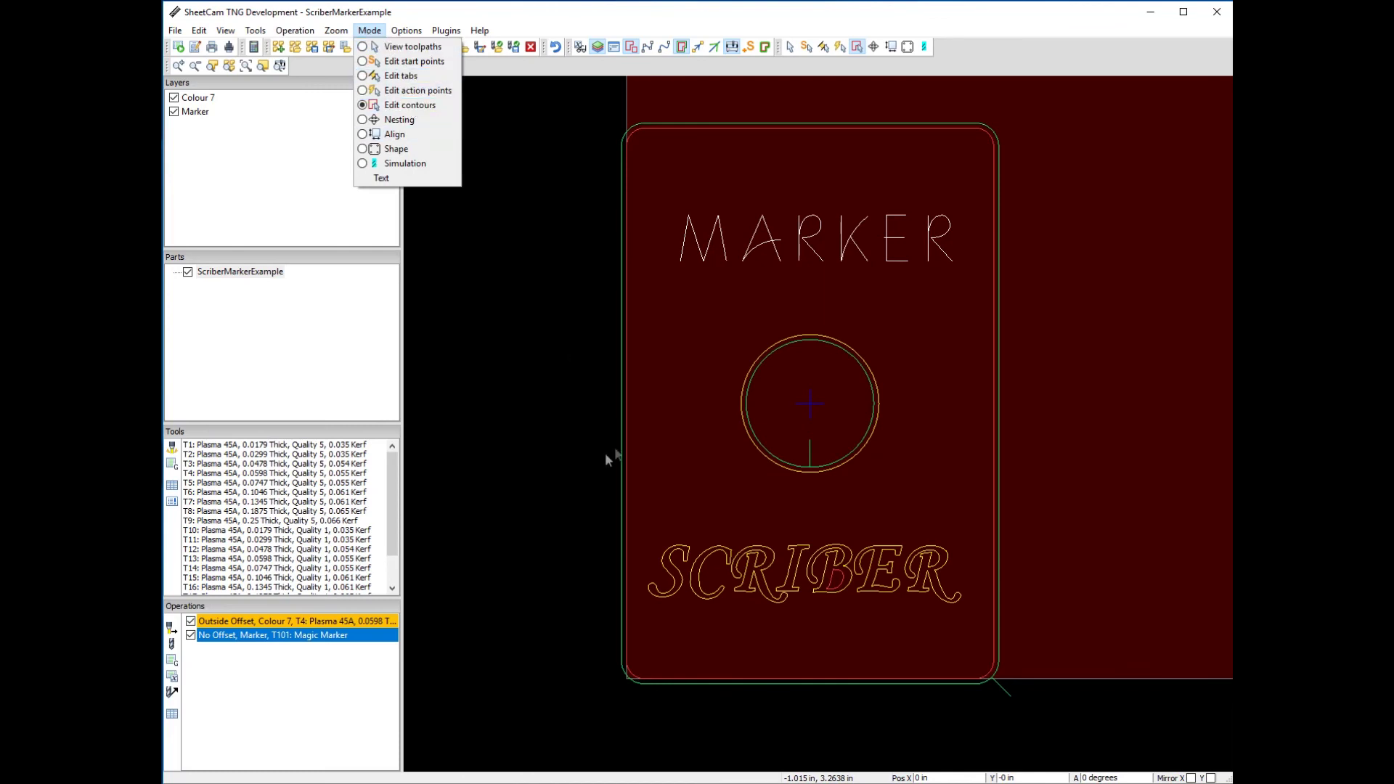
drag(639, 542, 975, 618)
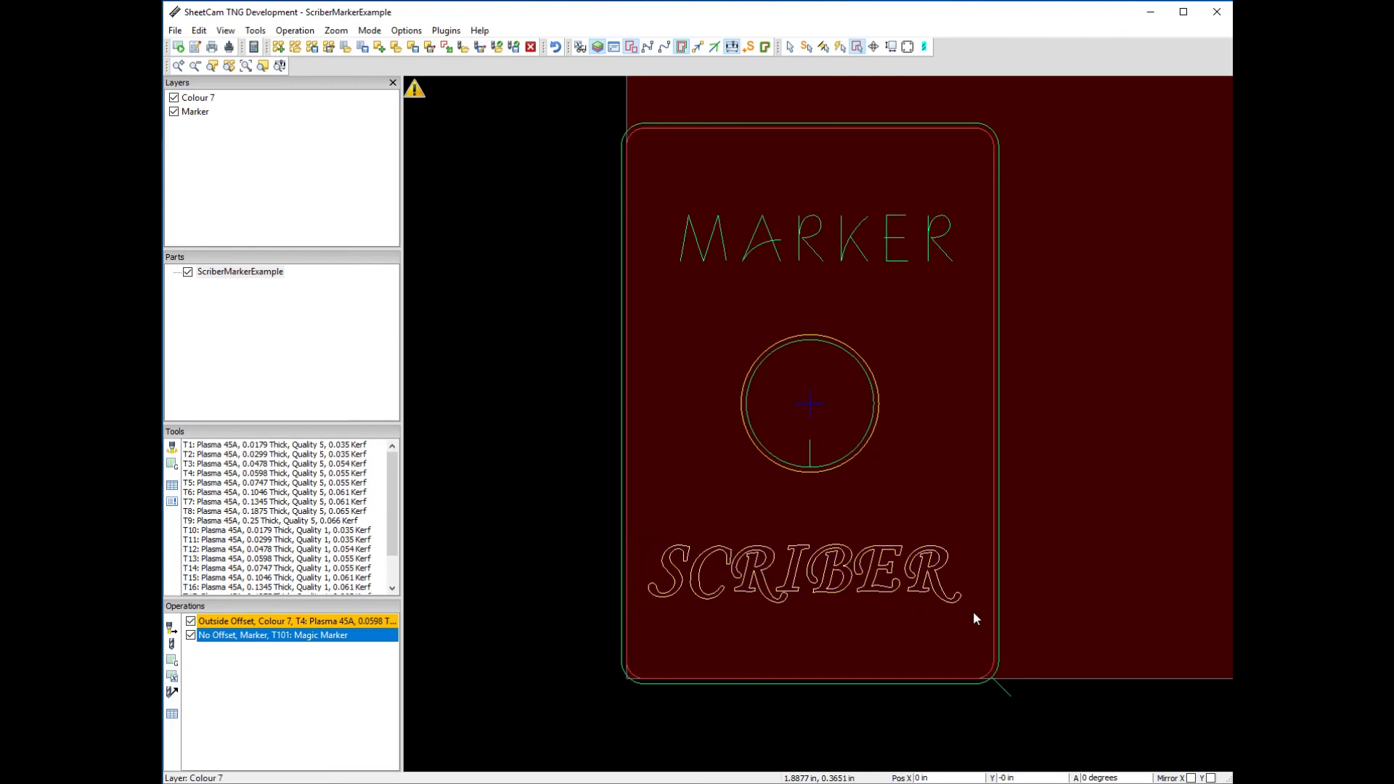
right_click(854, 557)
mouse_move(892, 565)
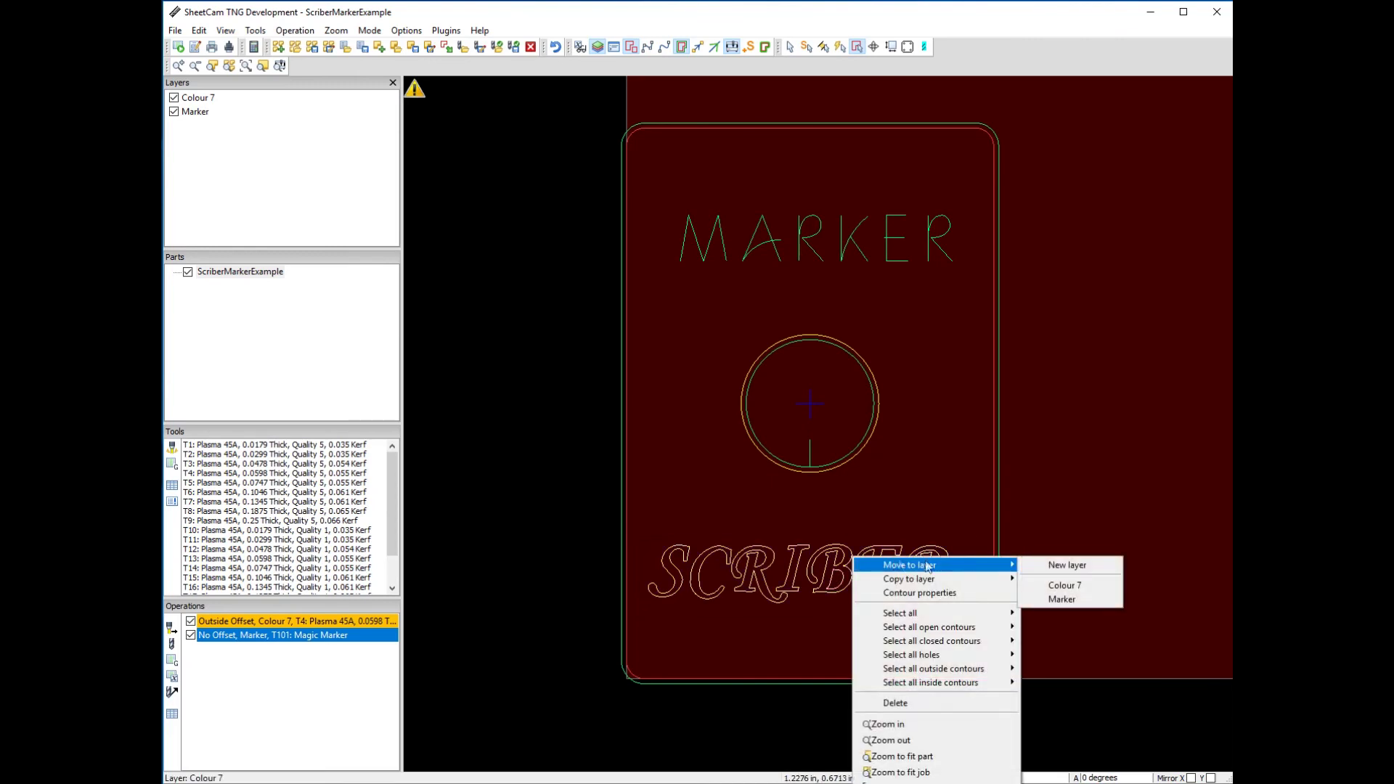
click(1067, 559)
text(Scriber)
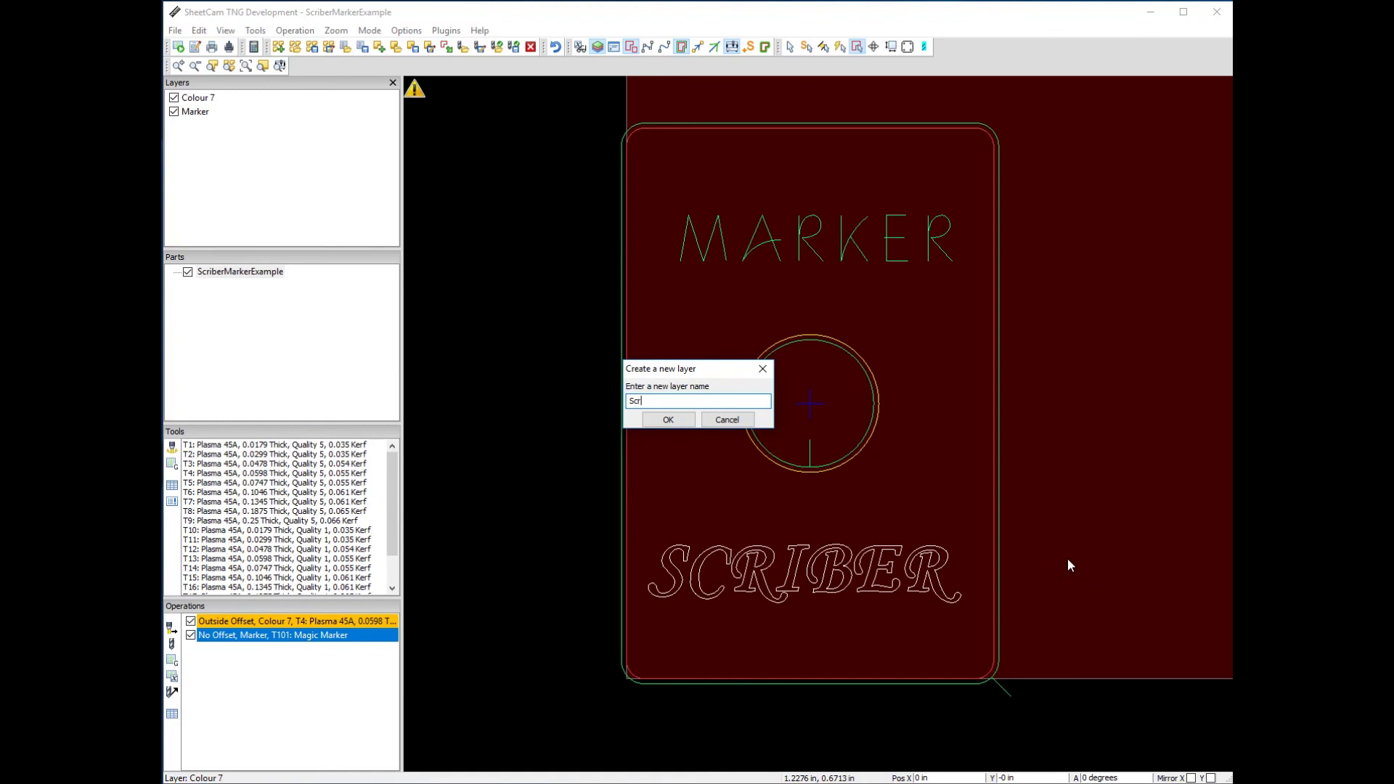
click(669, 419)
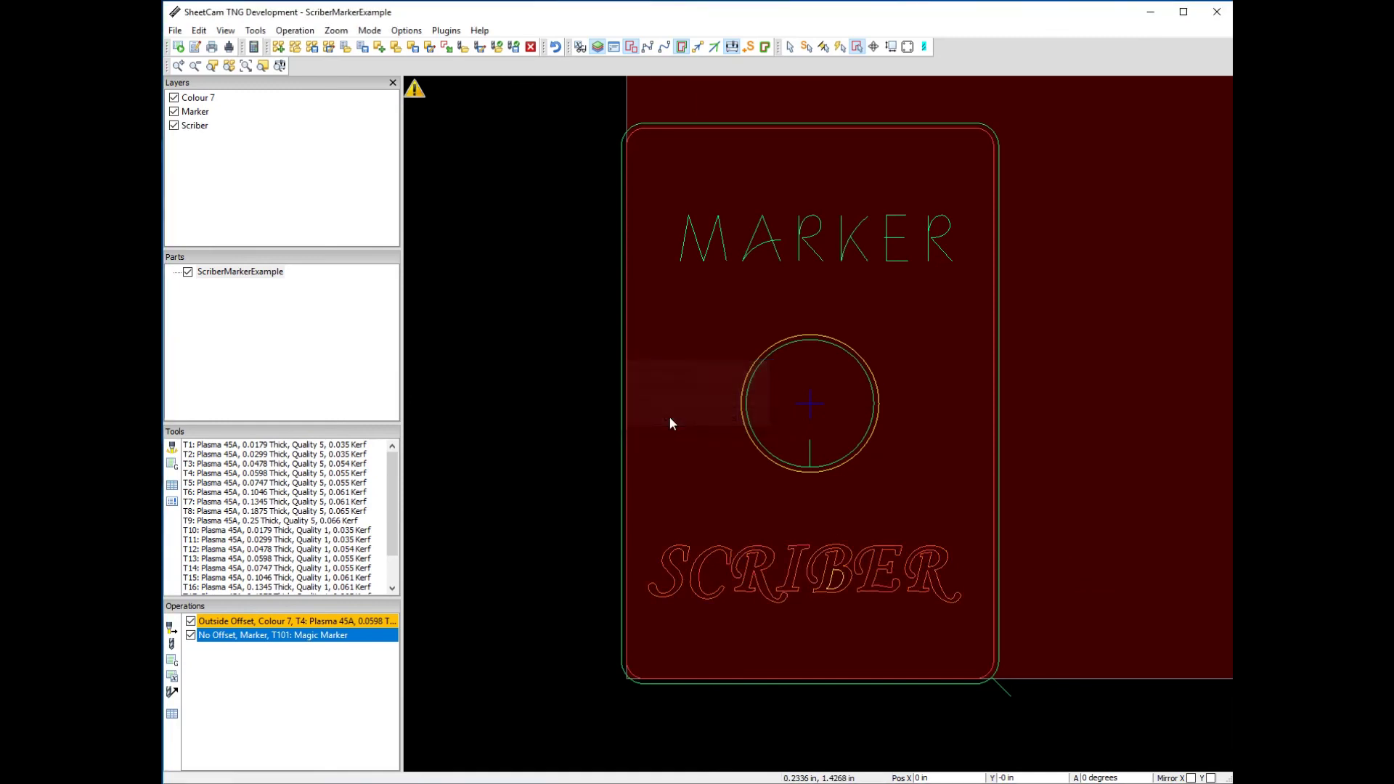
Add a No Offset operation on layer Scriber using the T100 Air Scribe Plate Marker.
click(171, 628)
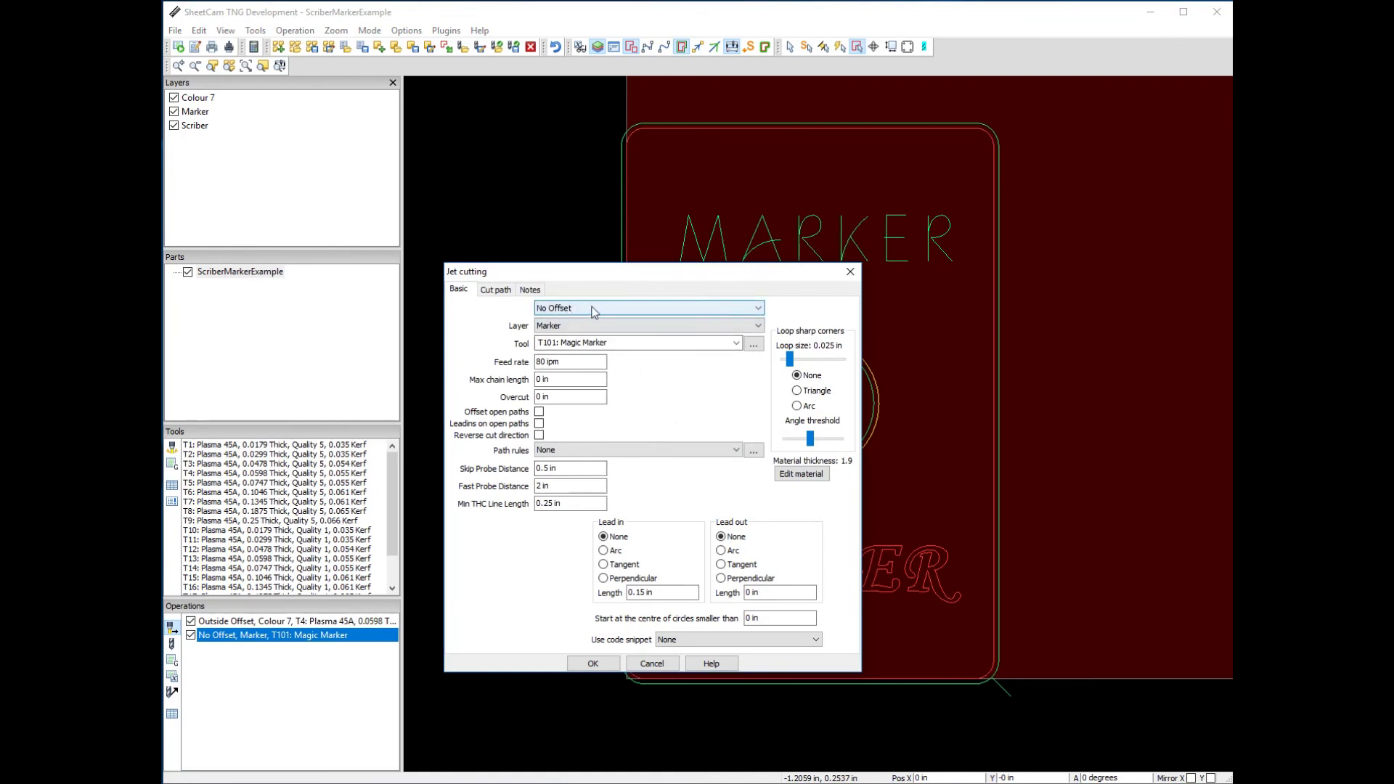
click(759, 326)
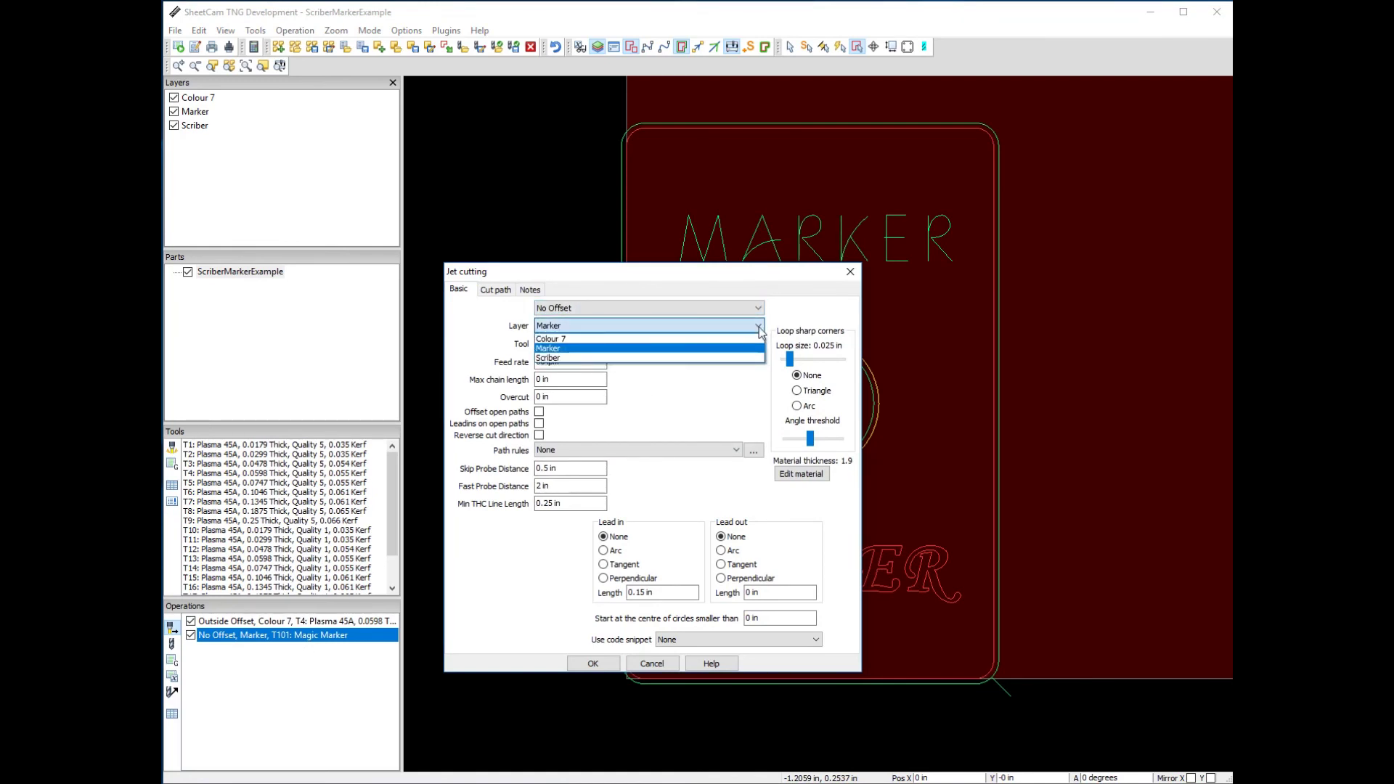
click(563, 359)
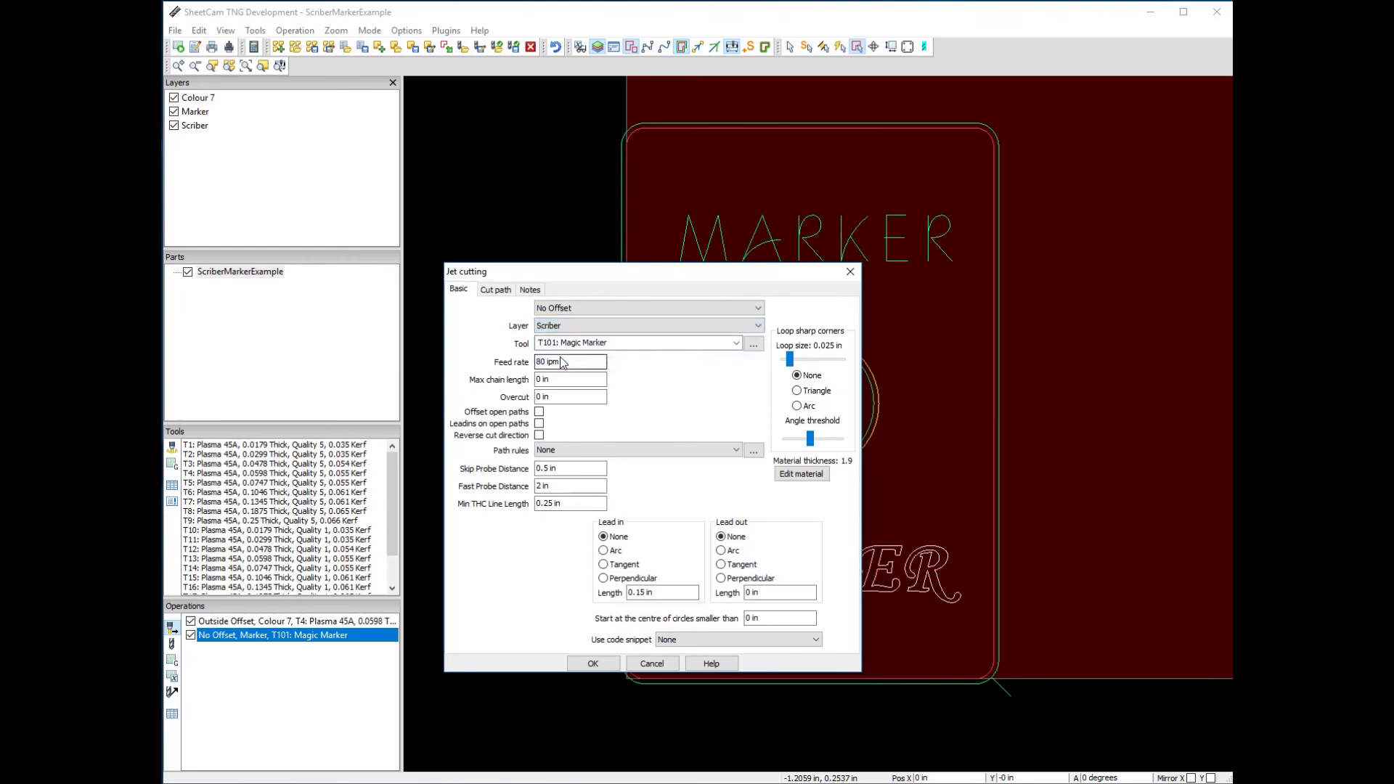
click(736, 343)
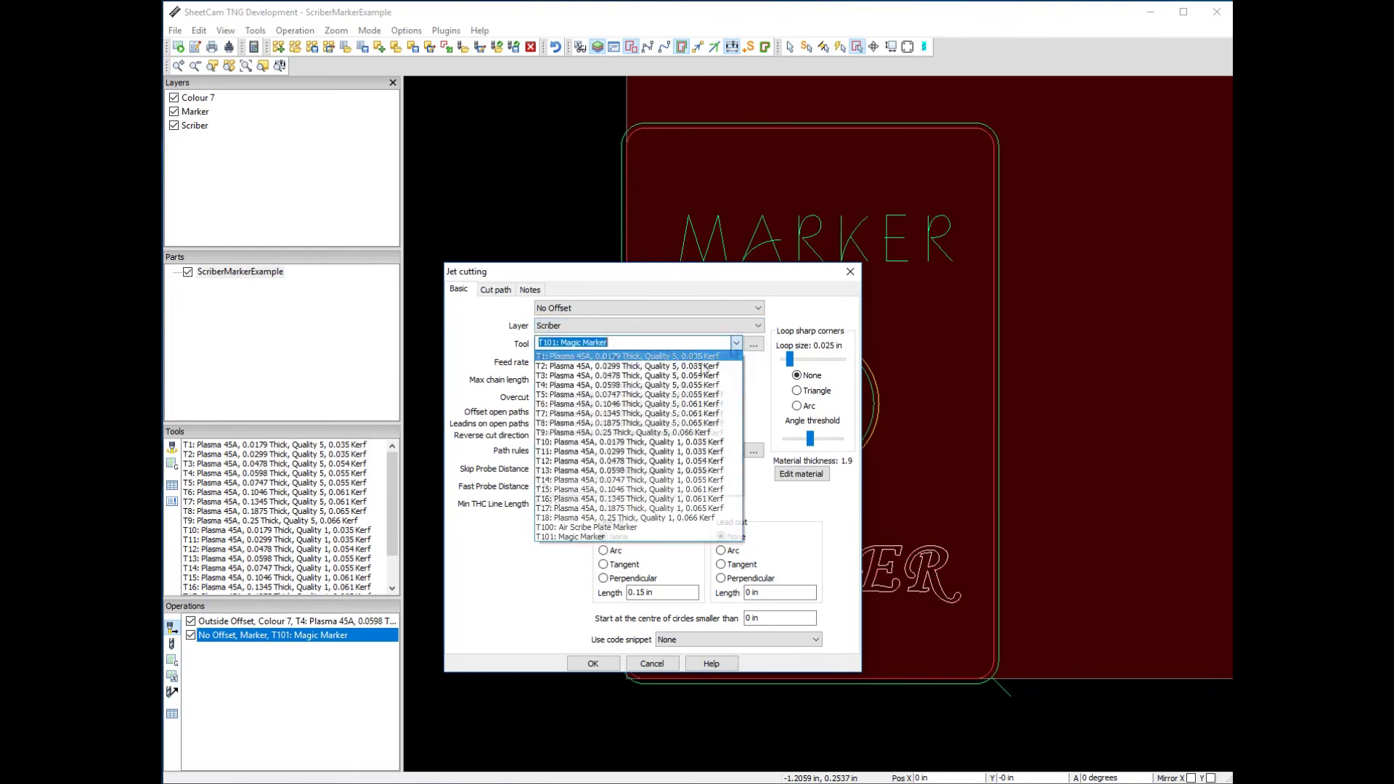
click(589, 528)
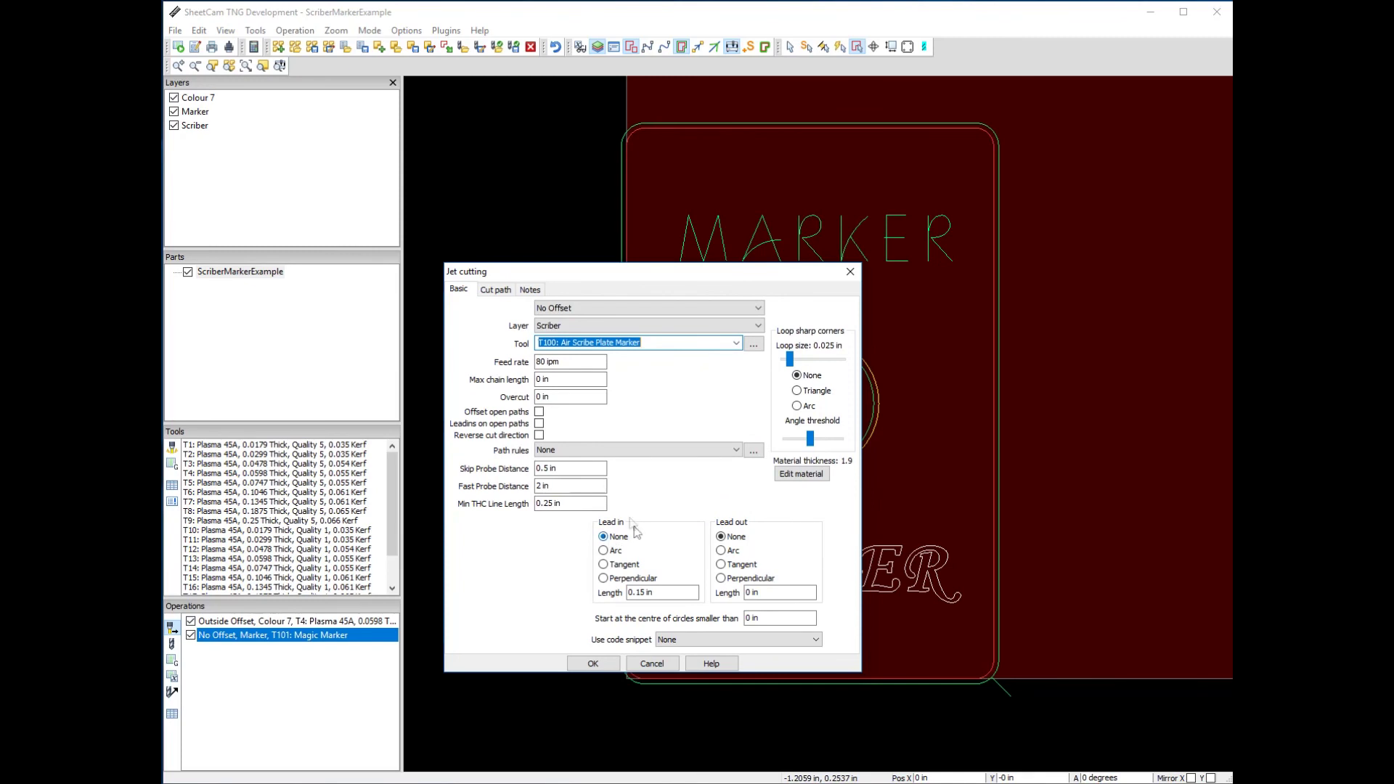
click(592, 663)
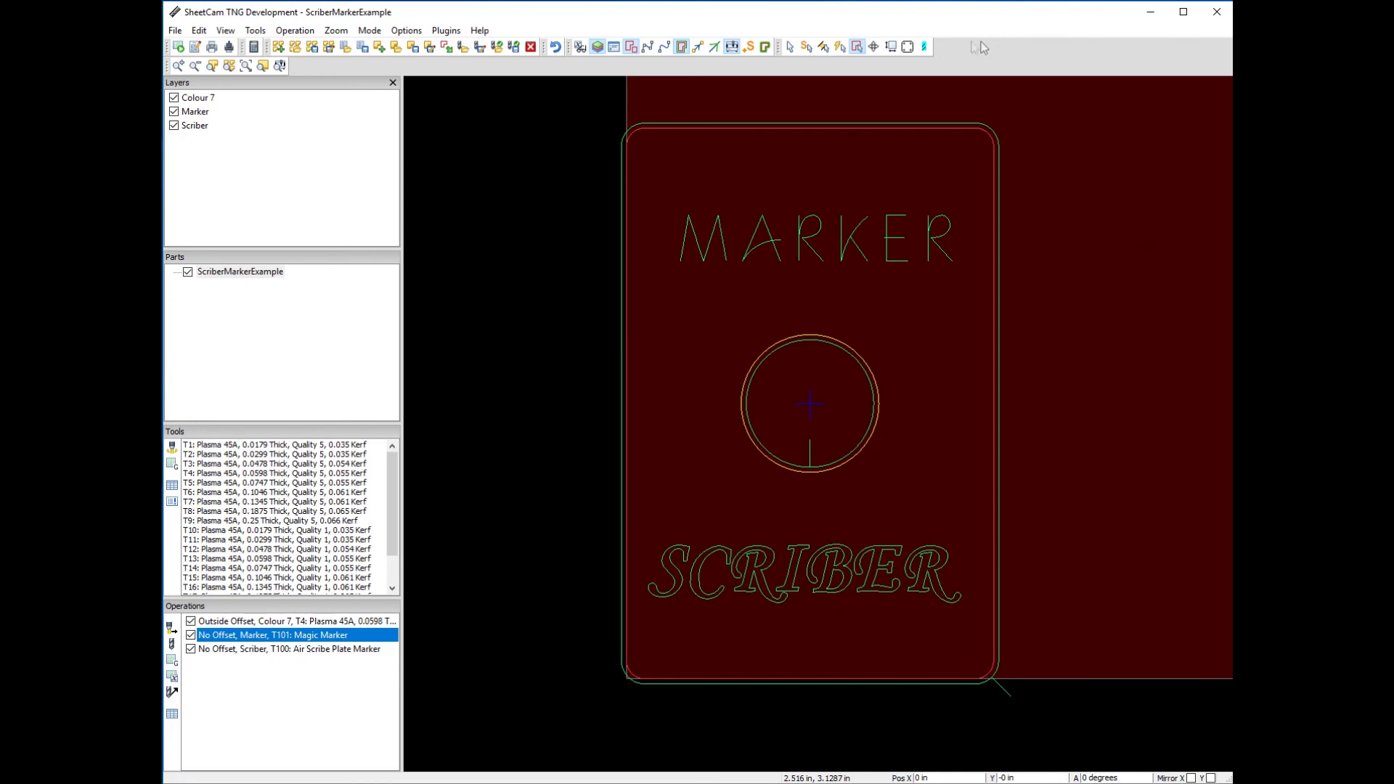
click(925, 47)
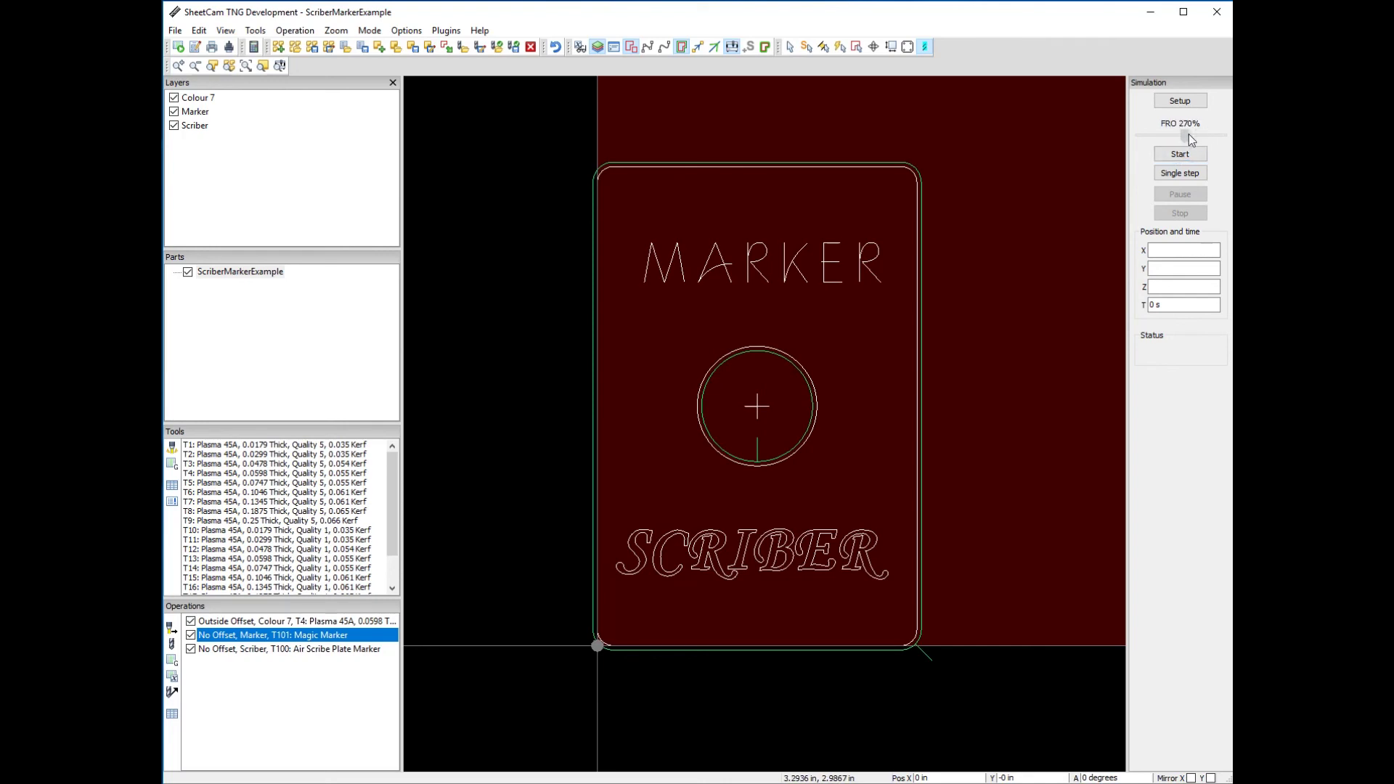
Simulate all toolpaths with the feed rate override raised to 500%, then select the Outside Offset, Colour 7 operation.
drag(1197, 137, 1191, 137)
click(1180, 154)
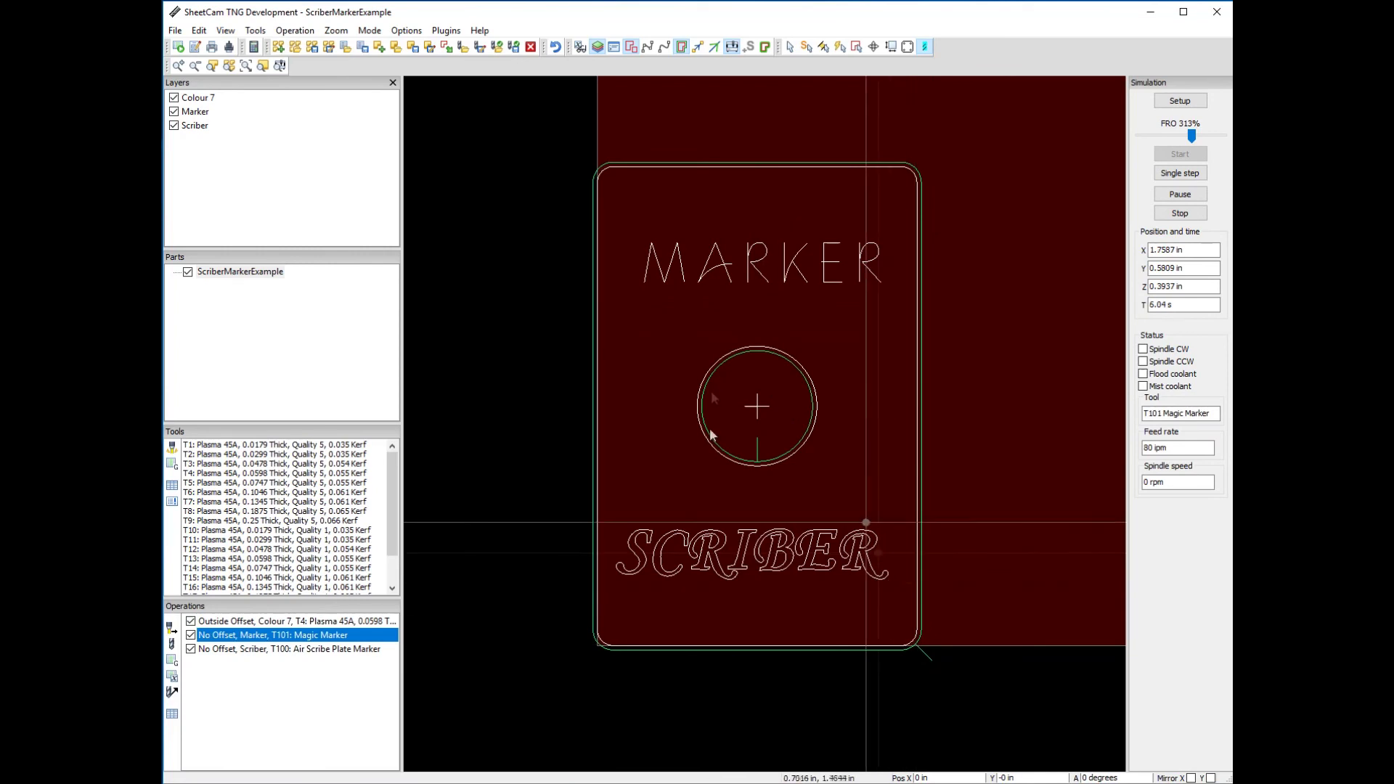
drag(1192, 136, 1224, 136)
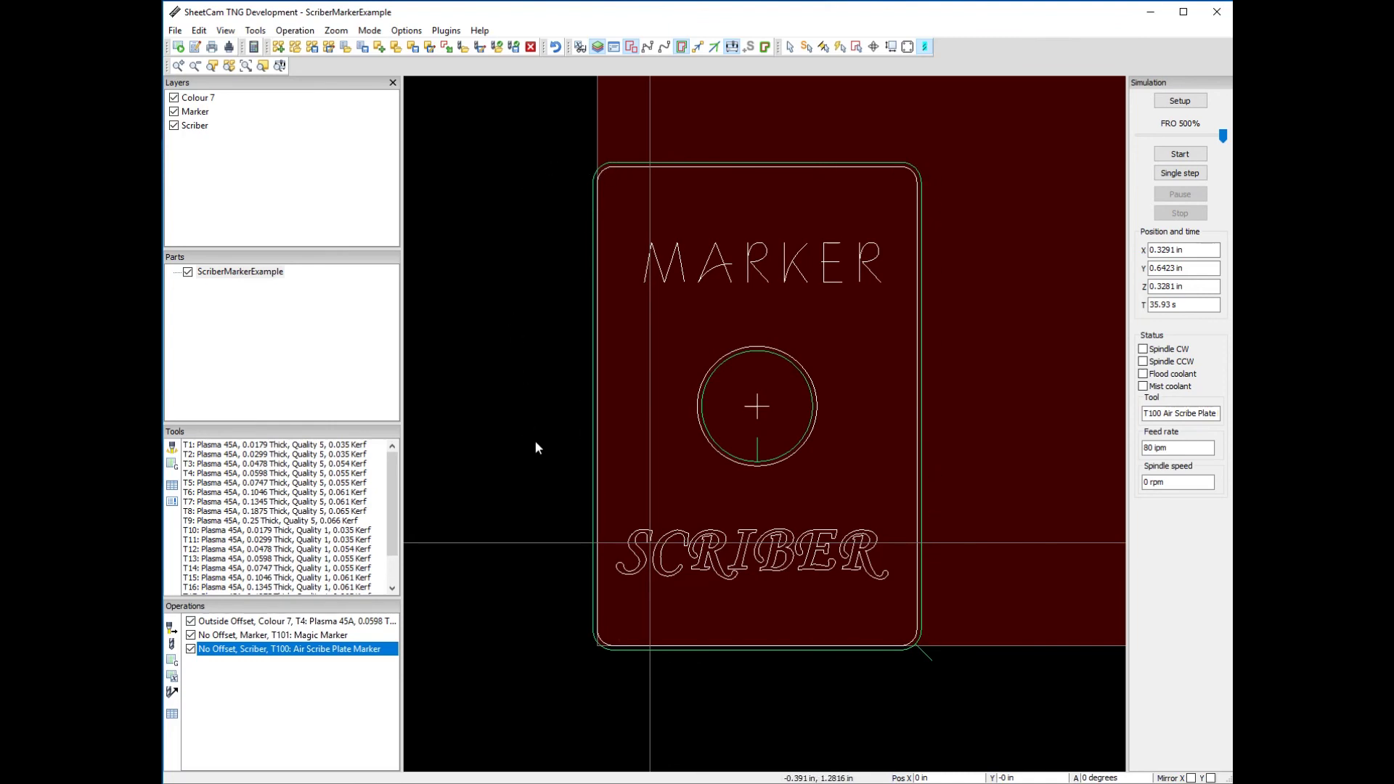
click(275, 622)
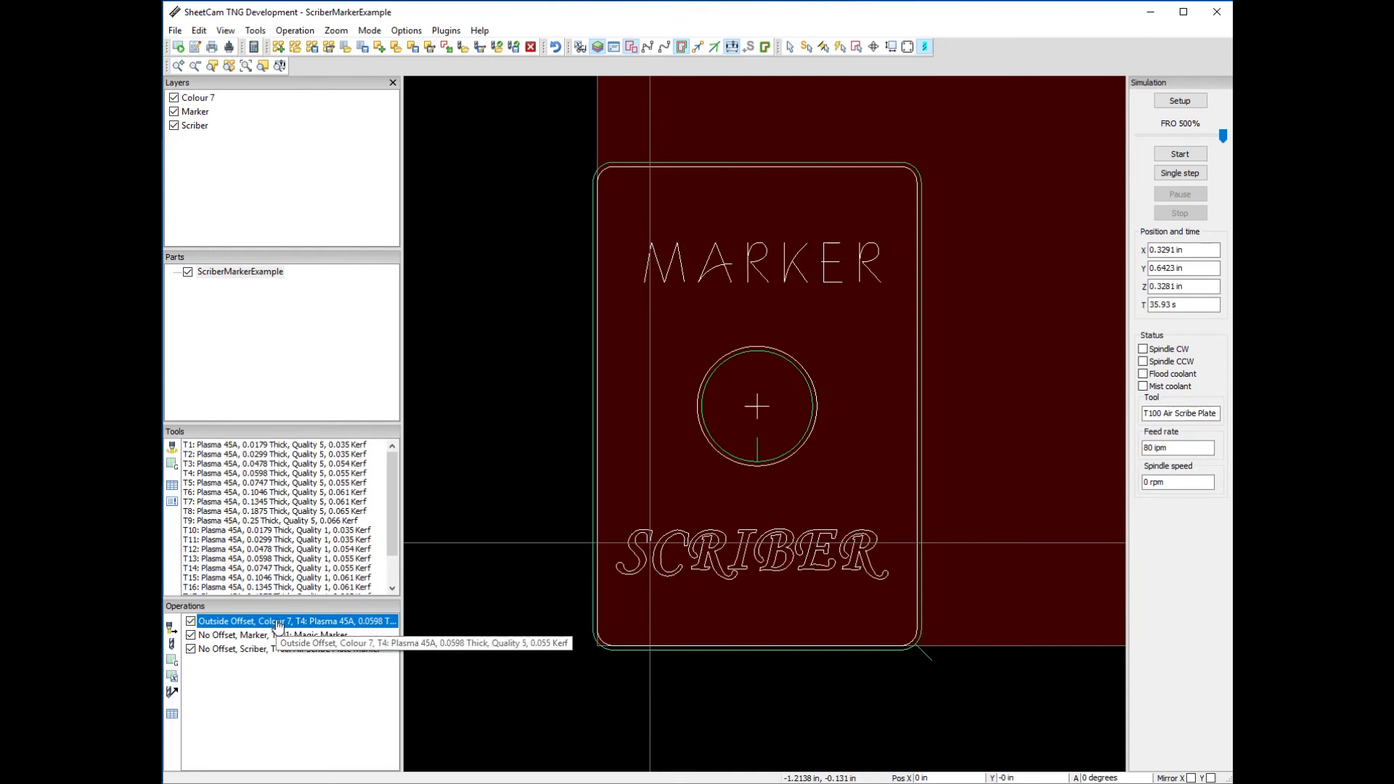
Move the Outside Offset cut below the marking and scribing operations, re-simulate at 500%, and run the post processor.
drag(277, 625, 271, 649)
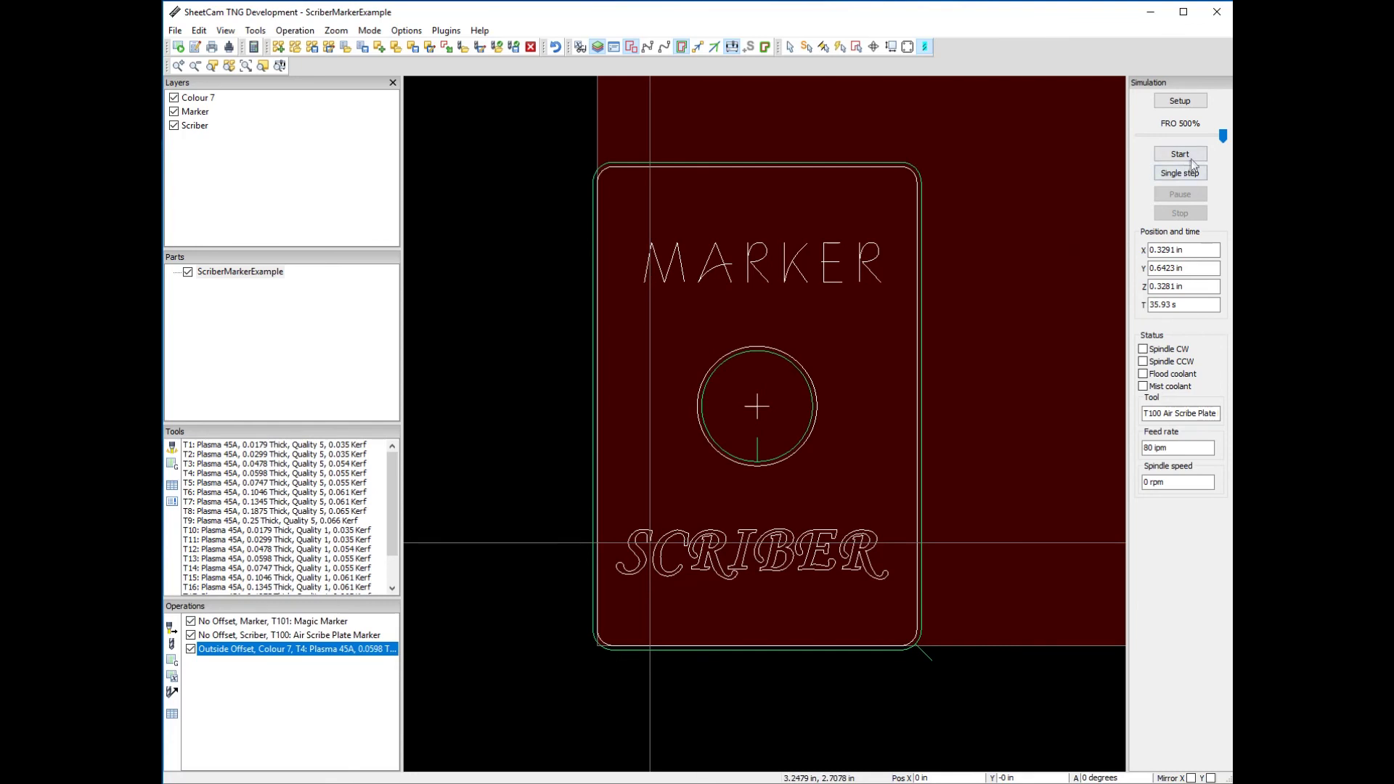
drag(1224, 136, 1203, 137)
click(1179, 155)
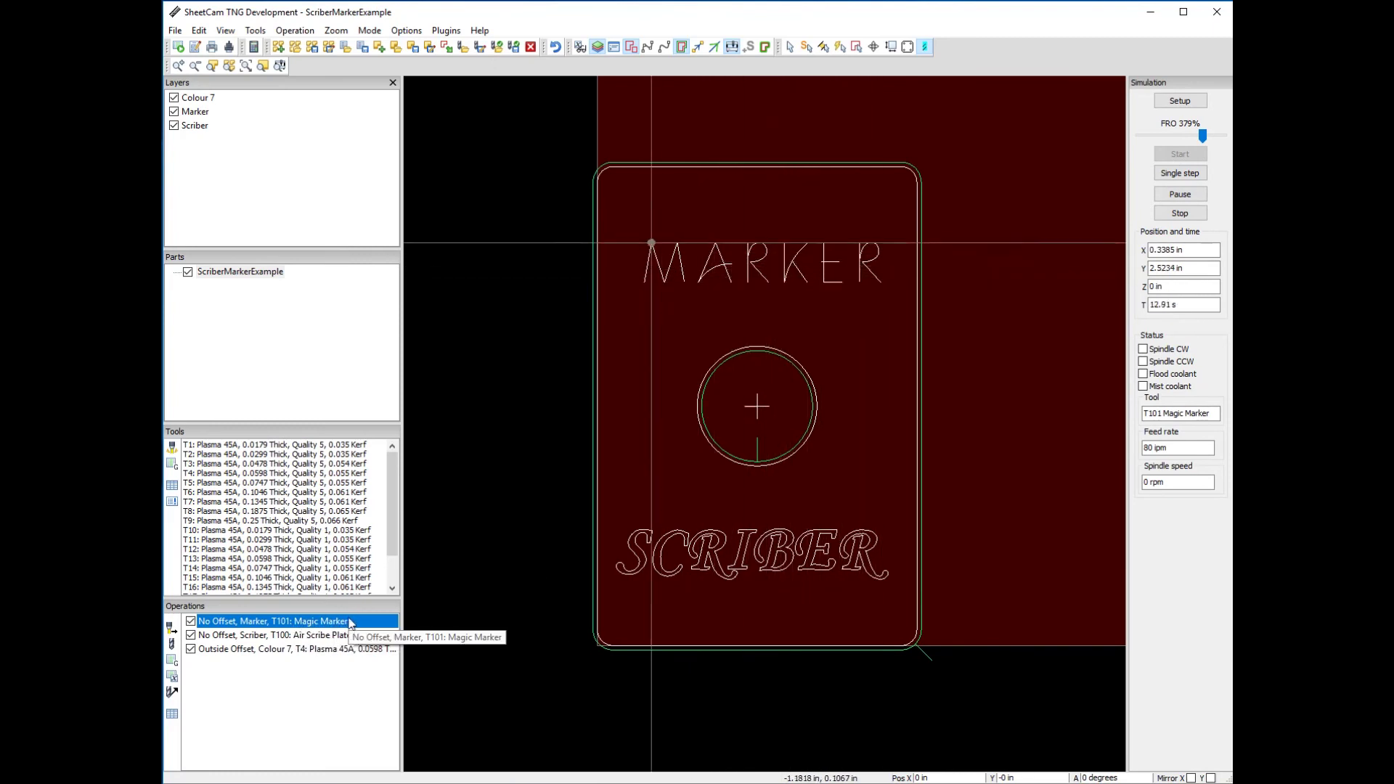
drag(1203, 136, 1223, 135)
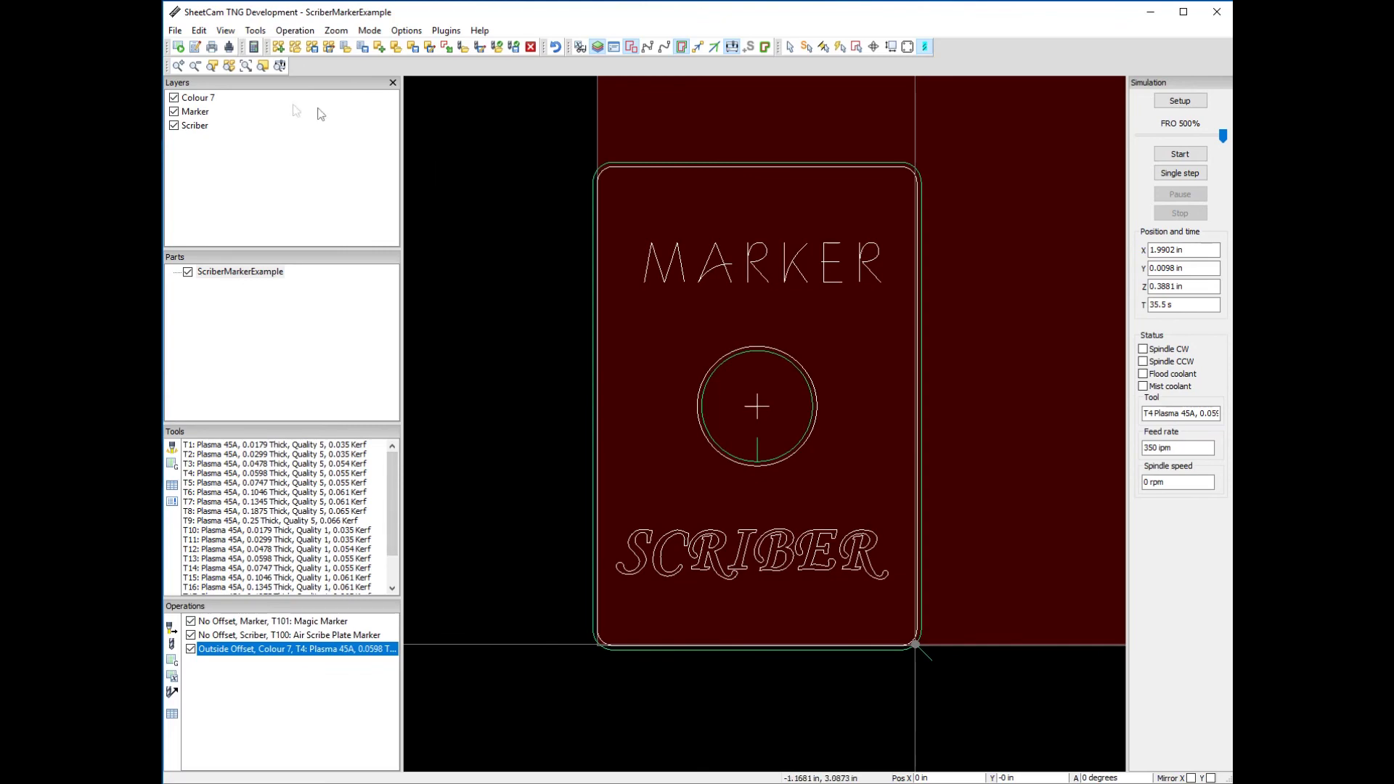
click(180, 51)
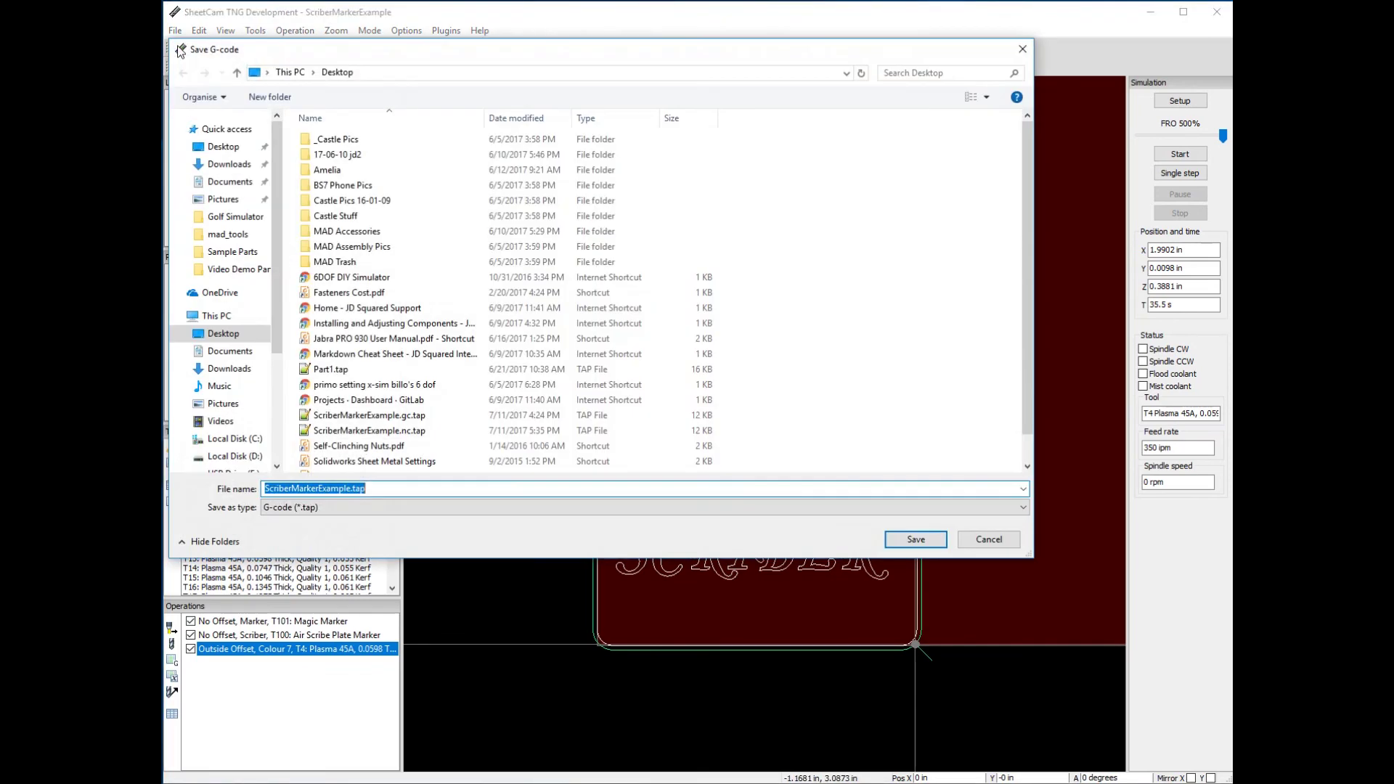
Rename the output from ScriberMarkerExample.tap to ScriberMarkerExample.nc.tap and save it, overwriting the existing file.
click(403, 487)
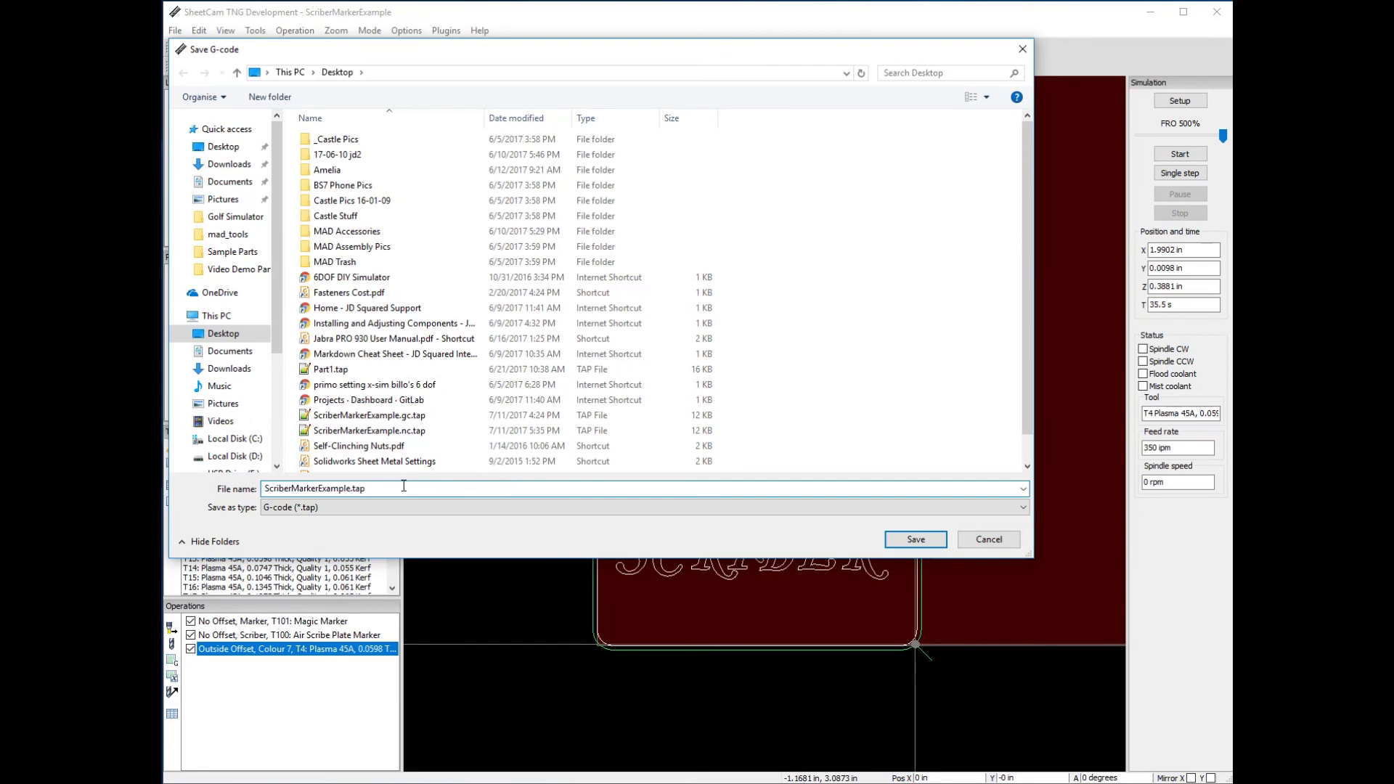
key(BackSpace)
key(BackSpace)
key(BackSpace)
text(nc)
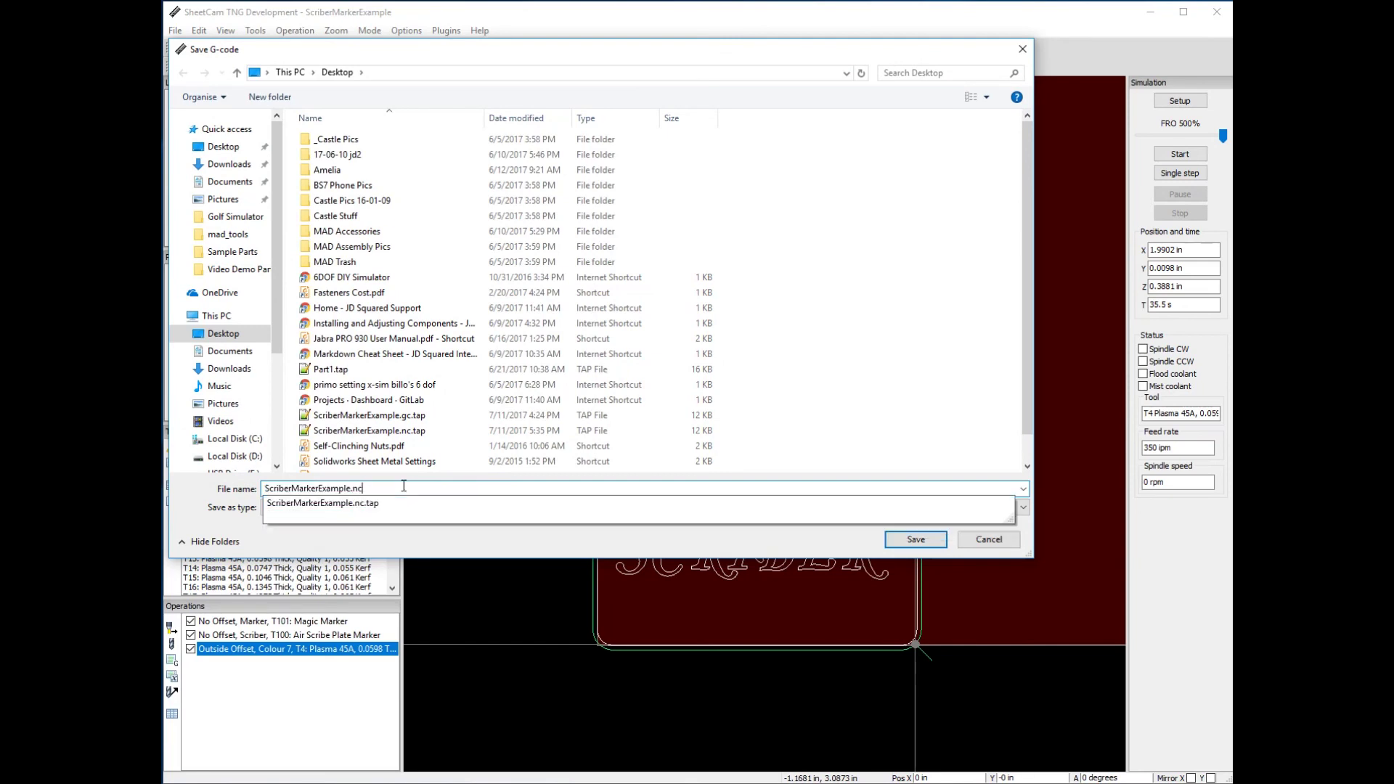
click(911, 541)
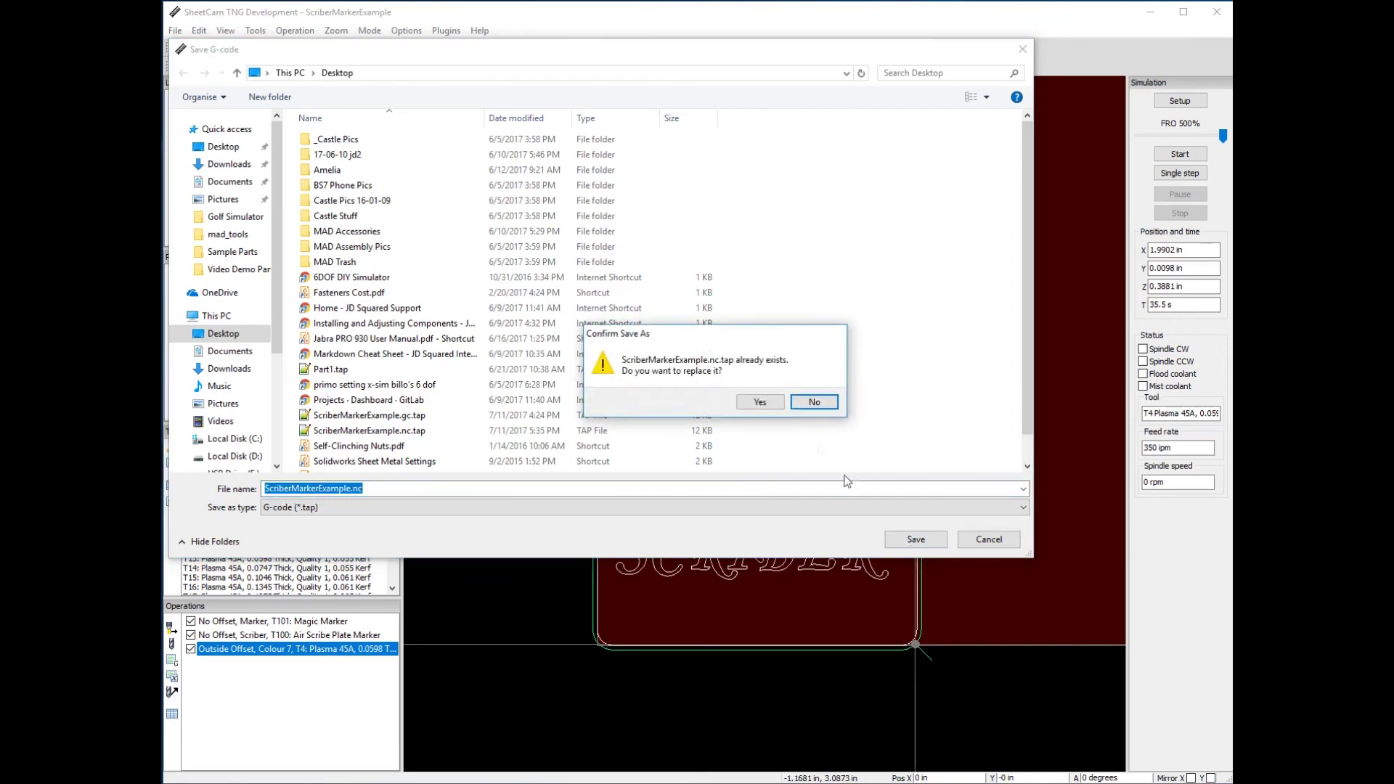
click(753, 407)
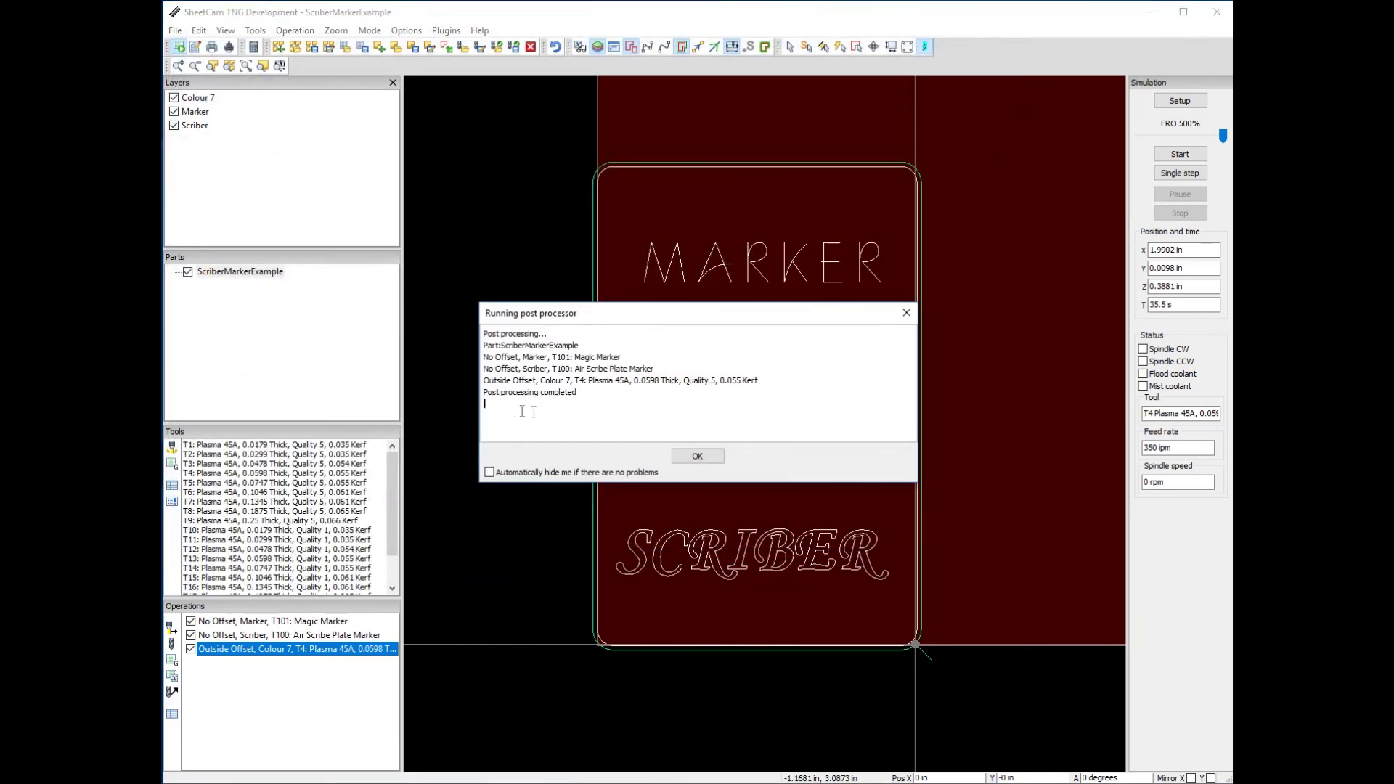
click(552, 402)
Acknowledge the Running post processor report with OK.
click(697, 458)
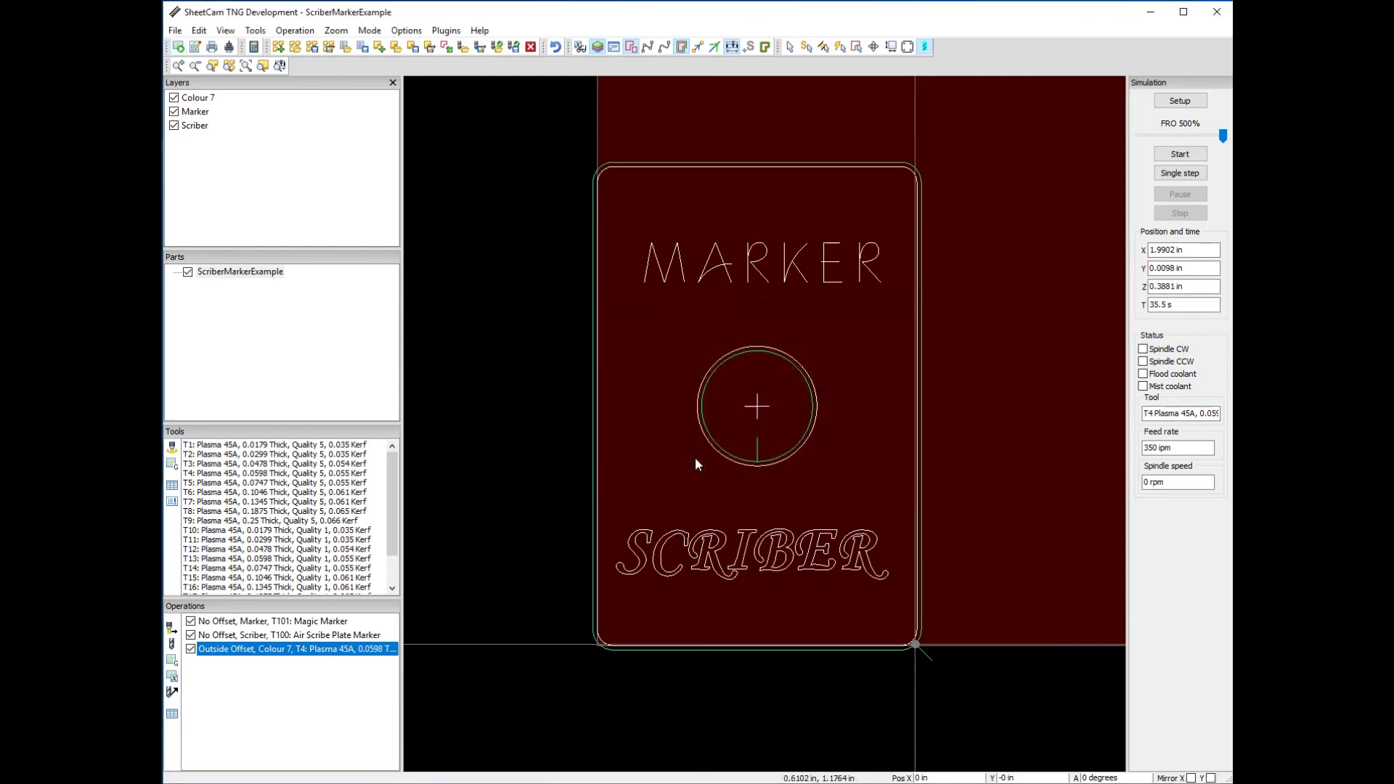